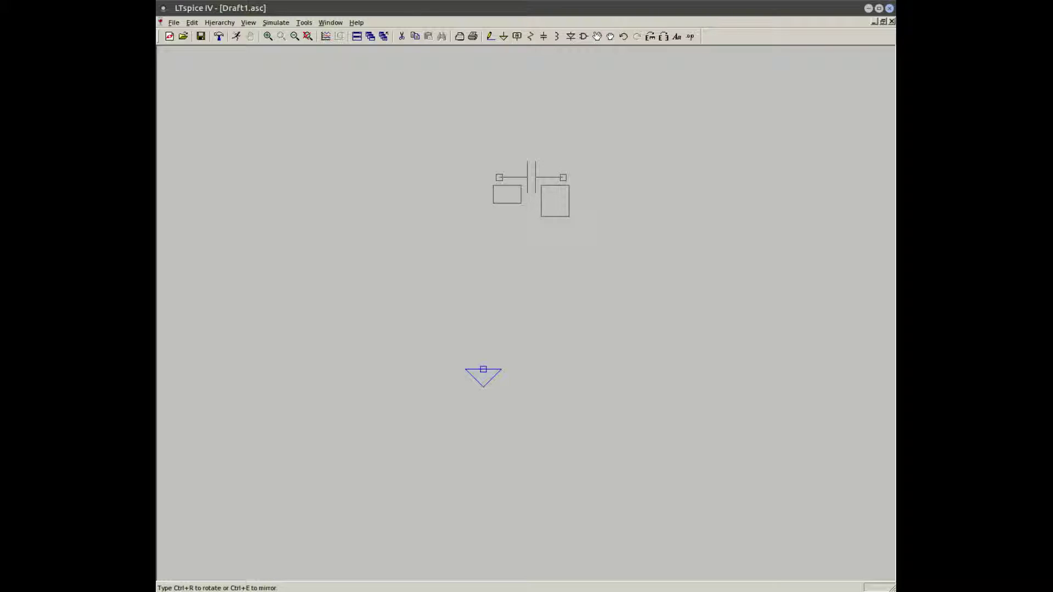
Place capacitor C1 and diode D1 below it near the ground symbol
left_click(531, 177)
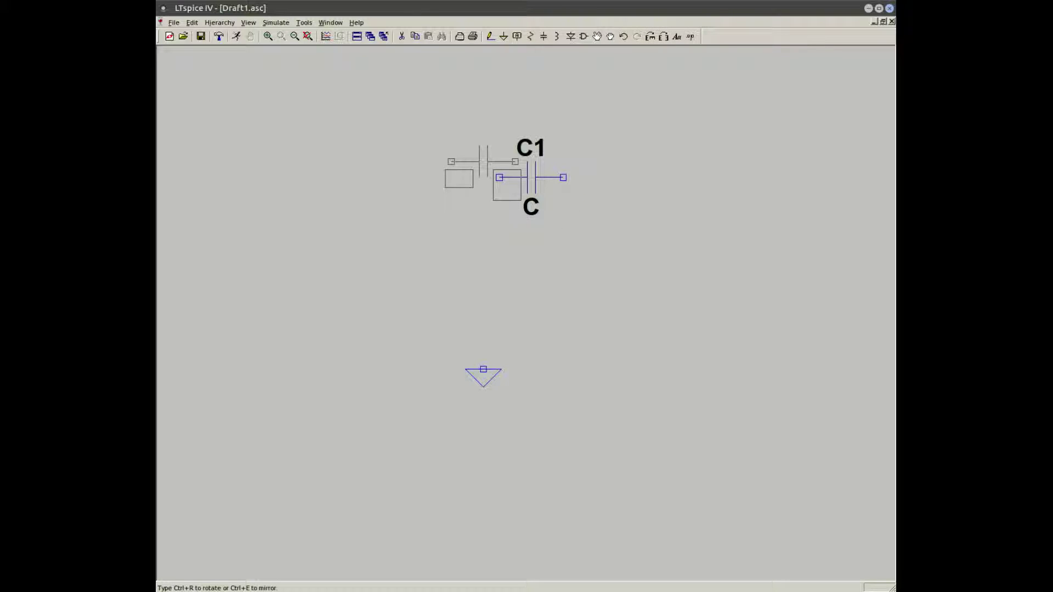
key("Escape")
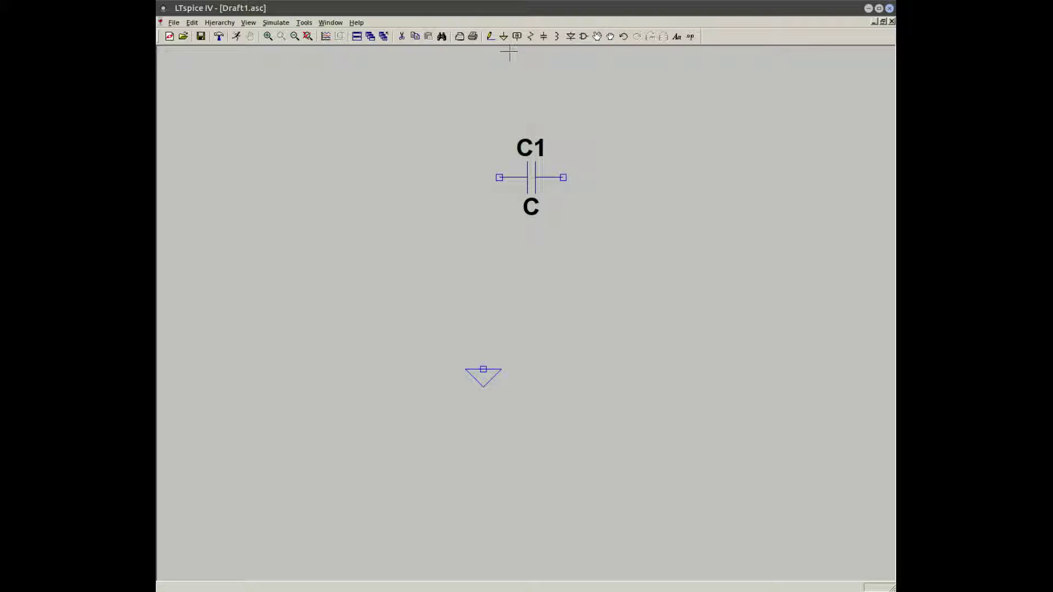
left_click(571, 37)
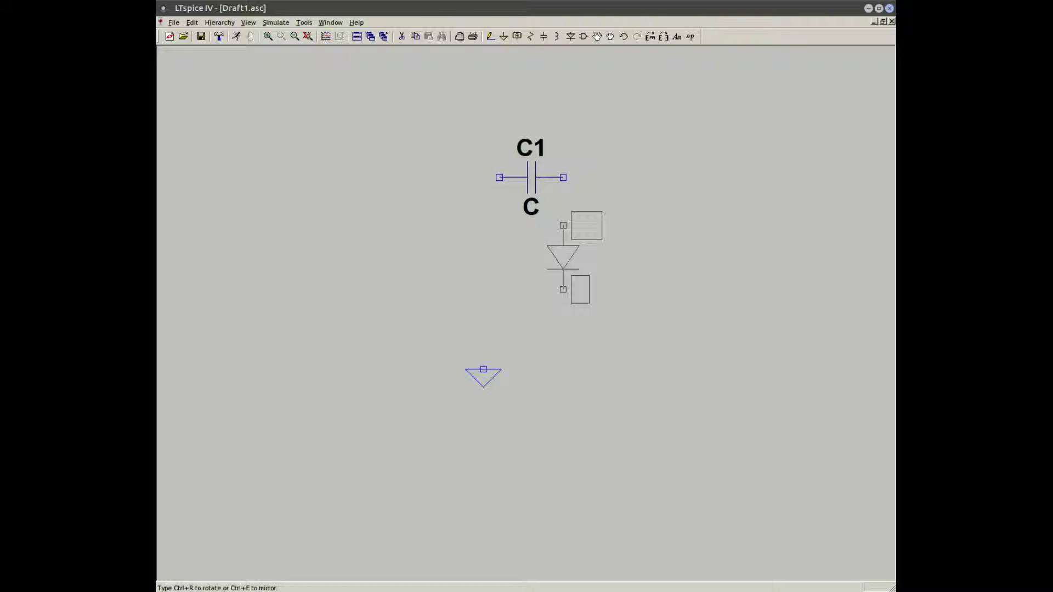
left_click(563, 257)
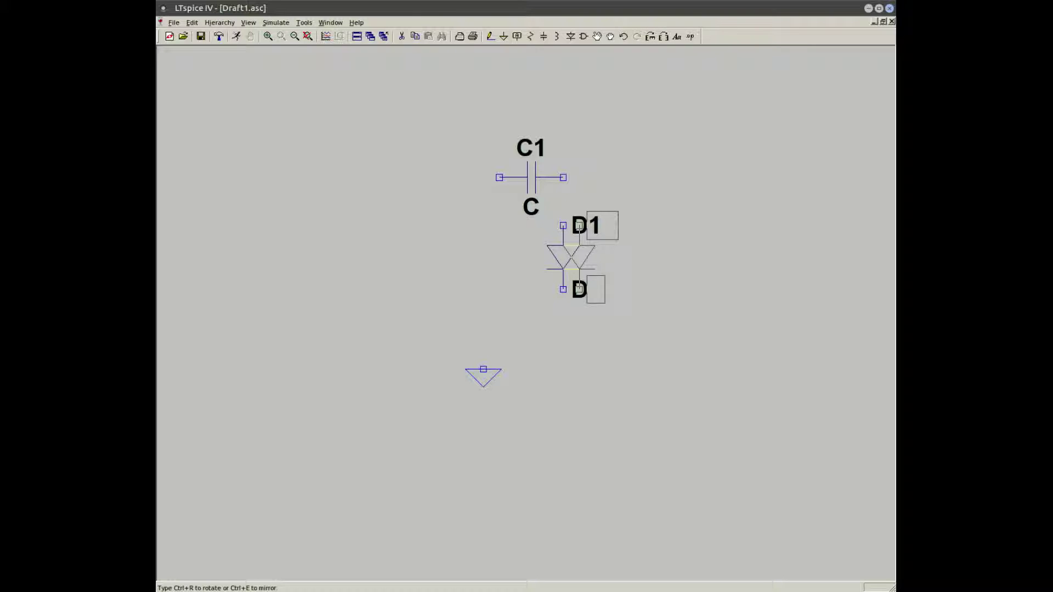
key("Escape")
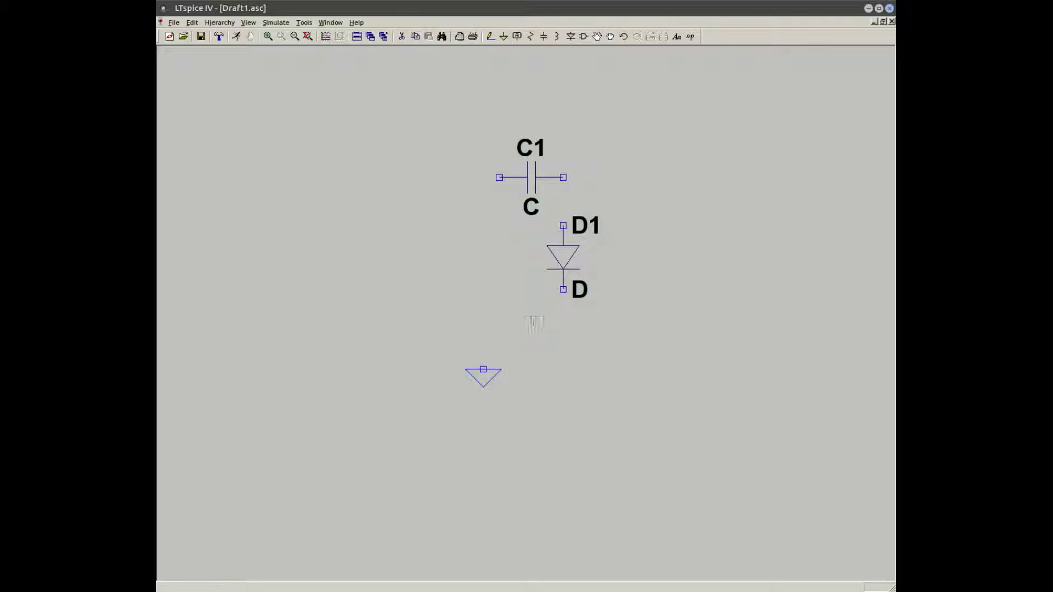
Pick the 'voltage' symbol from the component list and place V1 left of D1
key("F2")
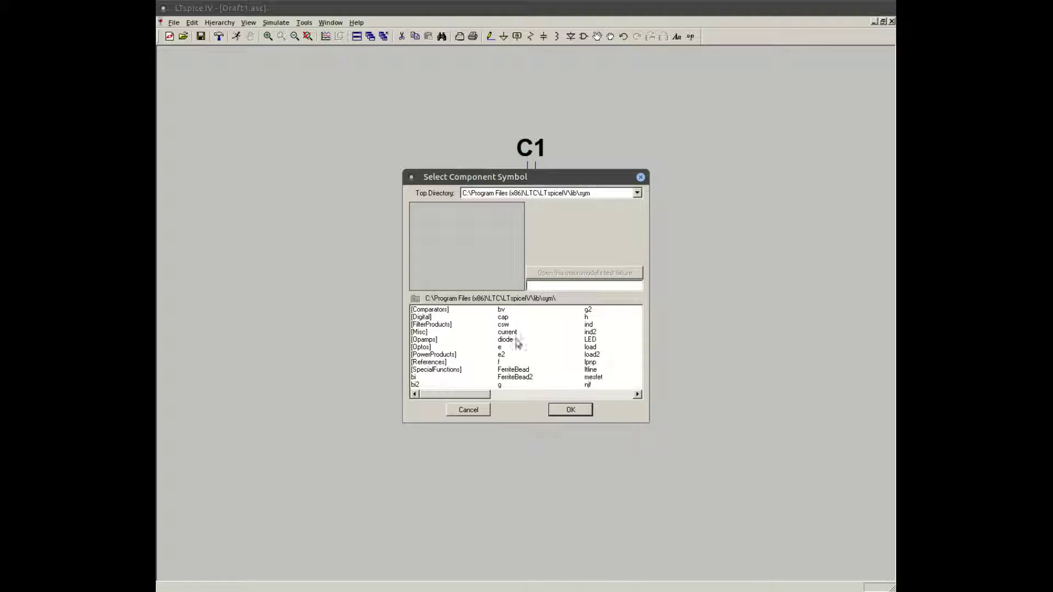
left_click(637, 394)
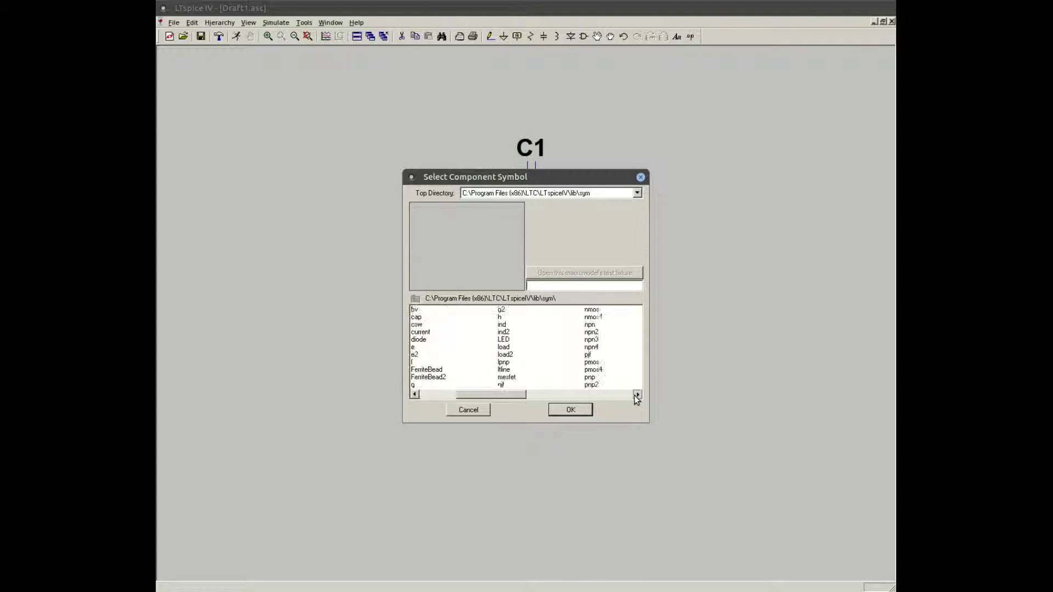
left_click(637, 394)
left_click(637, 394)
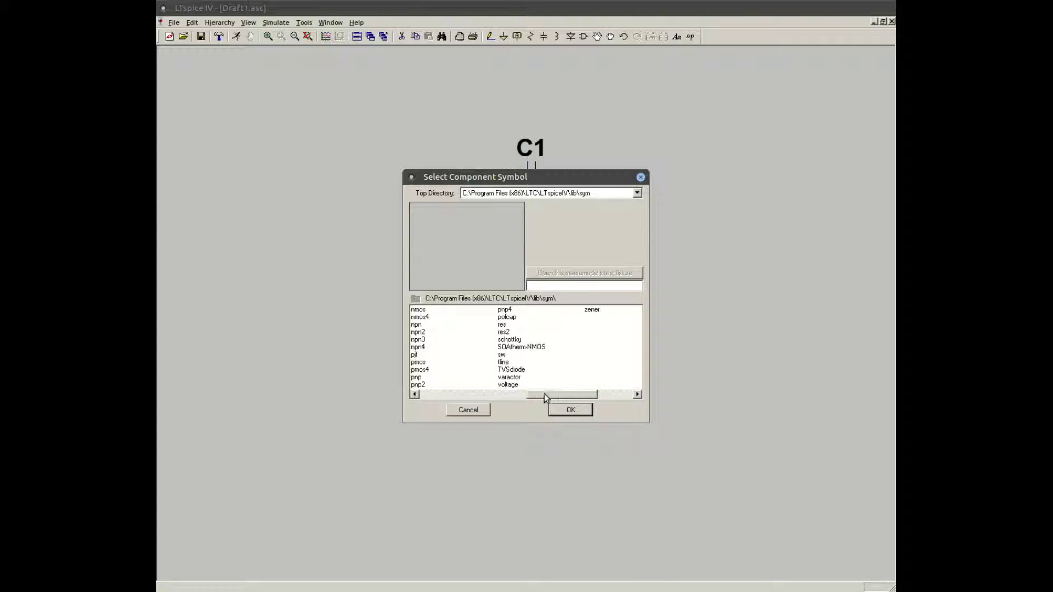
left_click(509, 386)
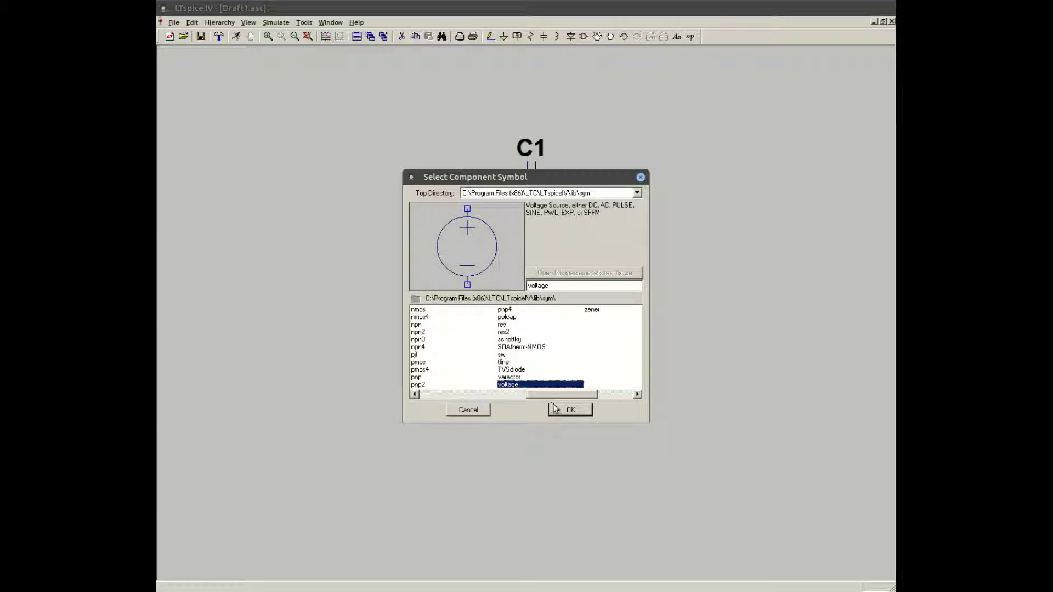
left_click(568, 410)
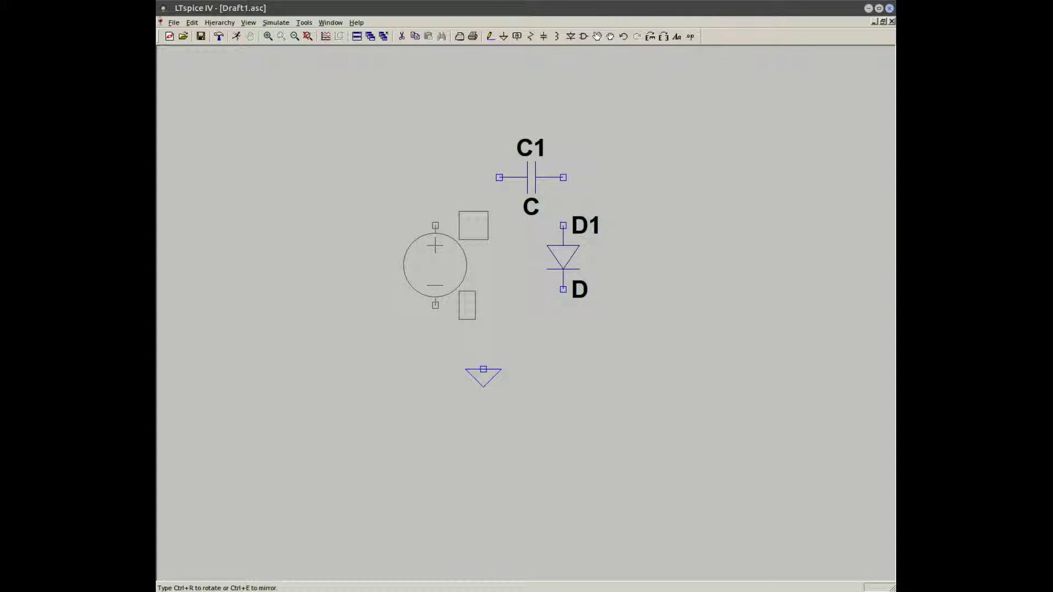
left_click(435, 265)
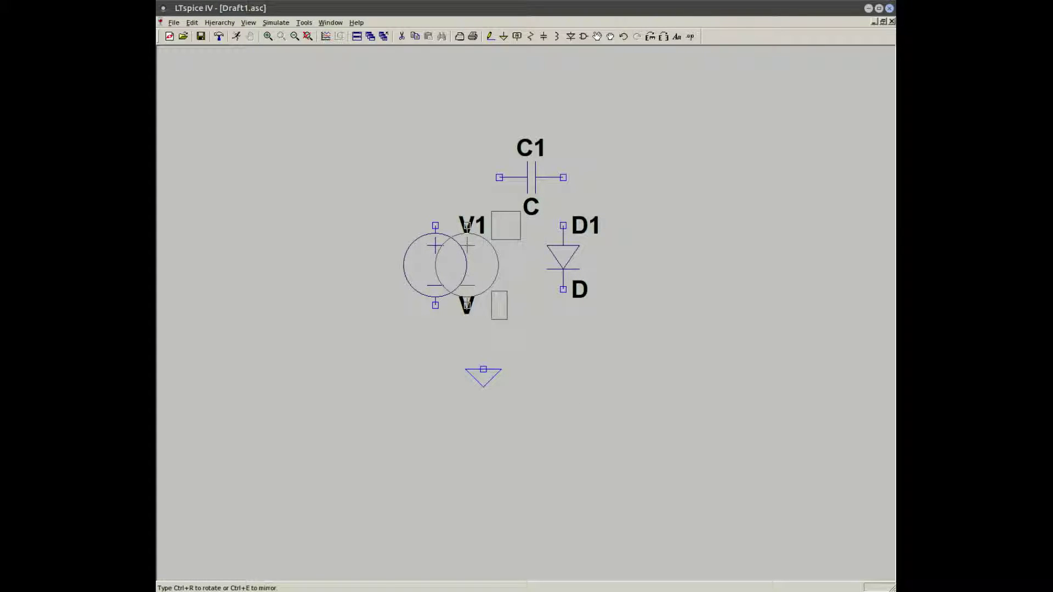
key("Escape")
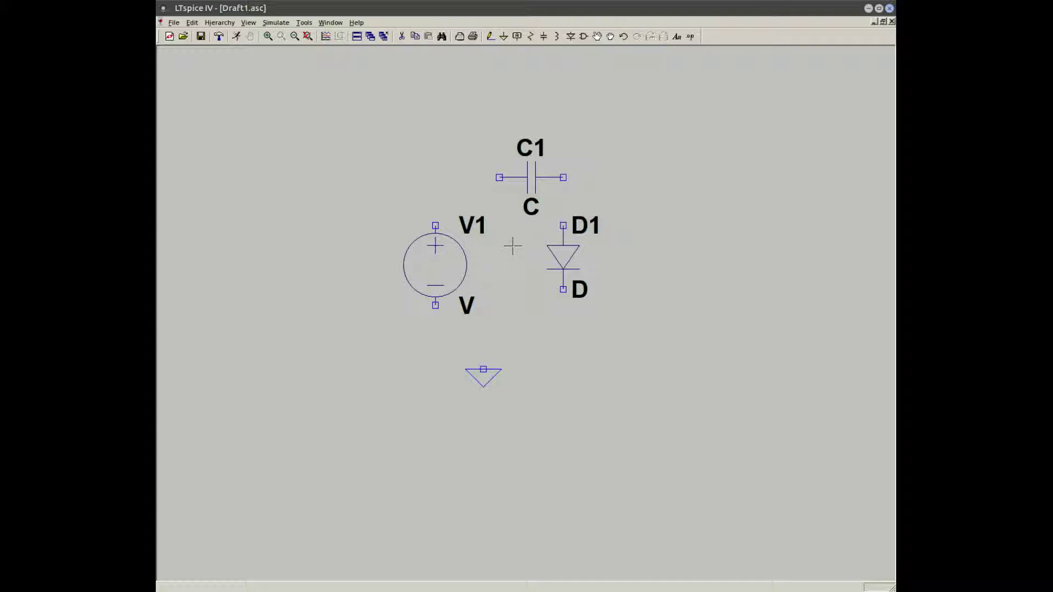
Wire V1's top to C1, C1 to D1, and D1's bottom back to V1's bottom
key("F3")
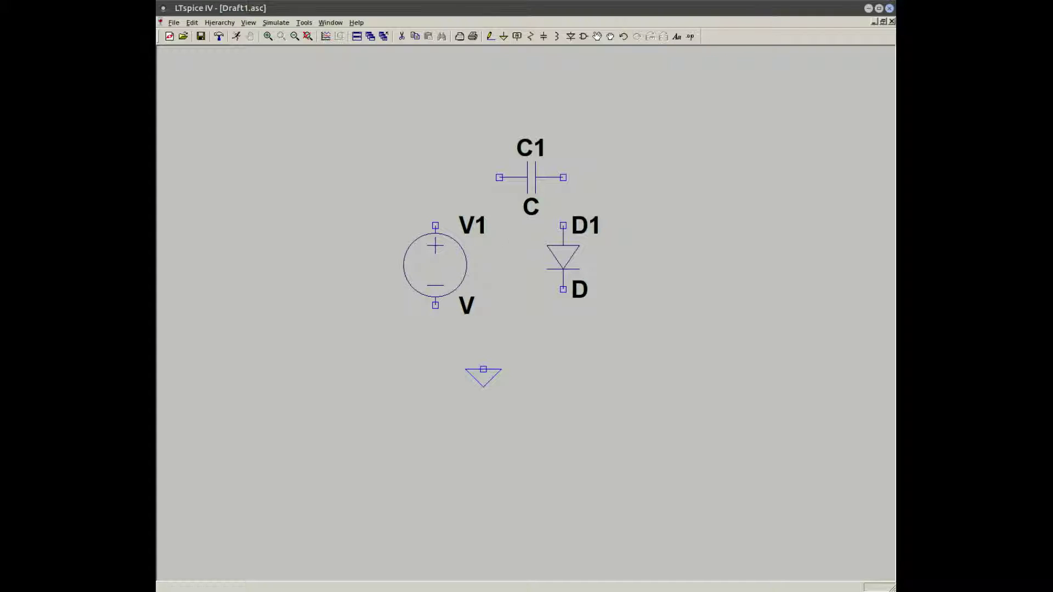
left_click(435, 225)
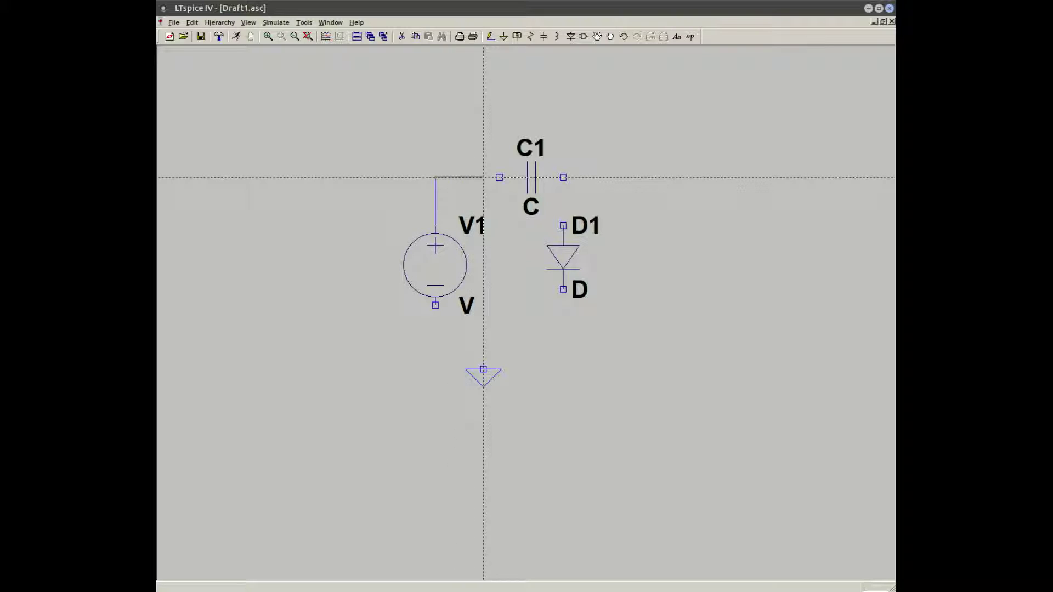
left_click(499, 177)
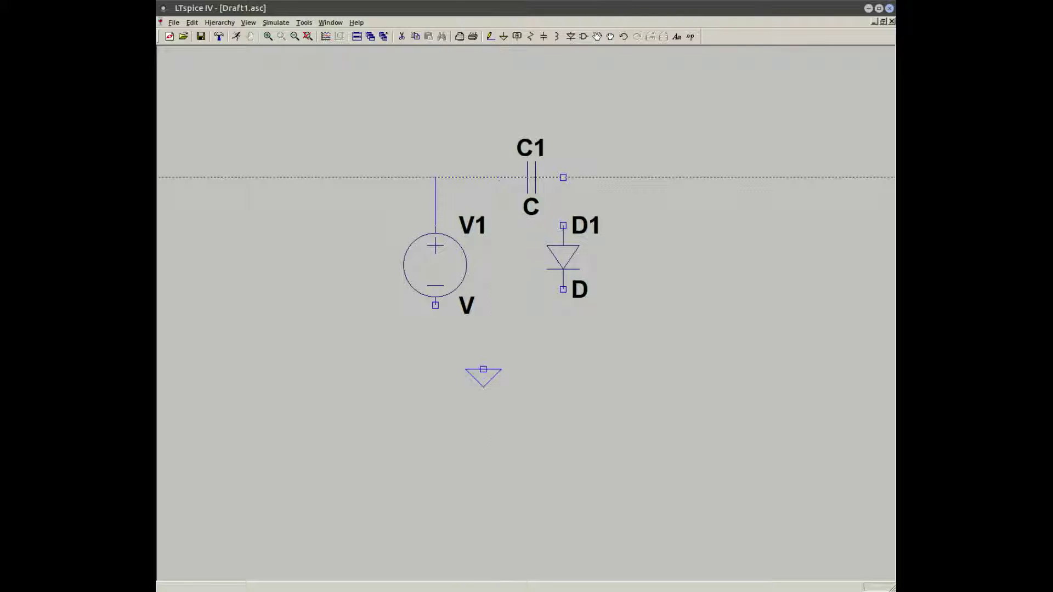
left_click(563, 177)
left_click(563, 225)
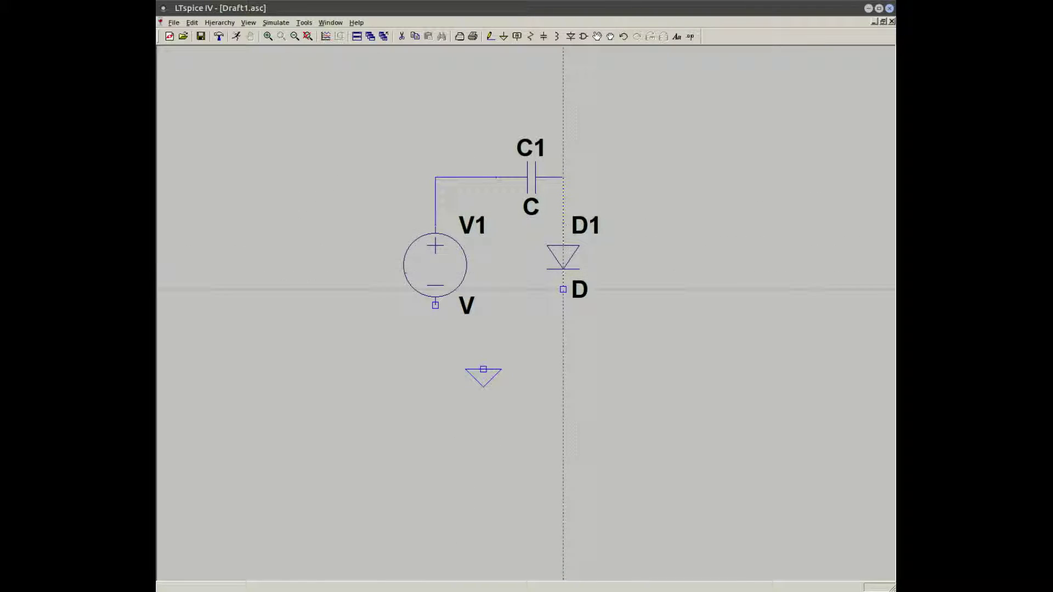
left_click(563, 289)
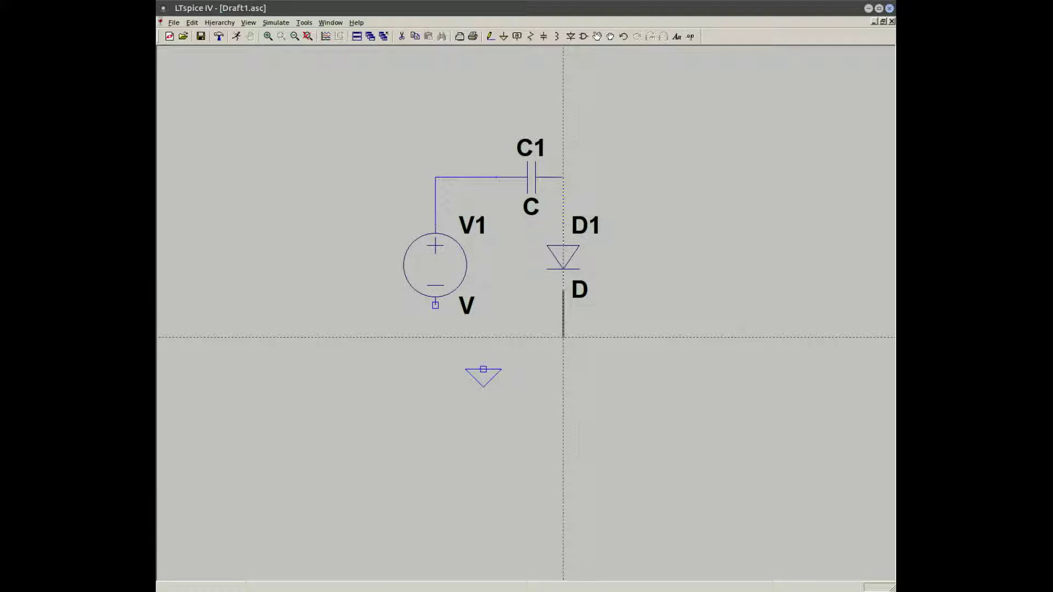
left_click(563, 337)
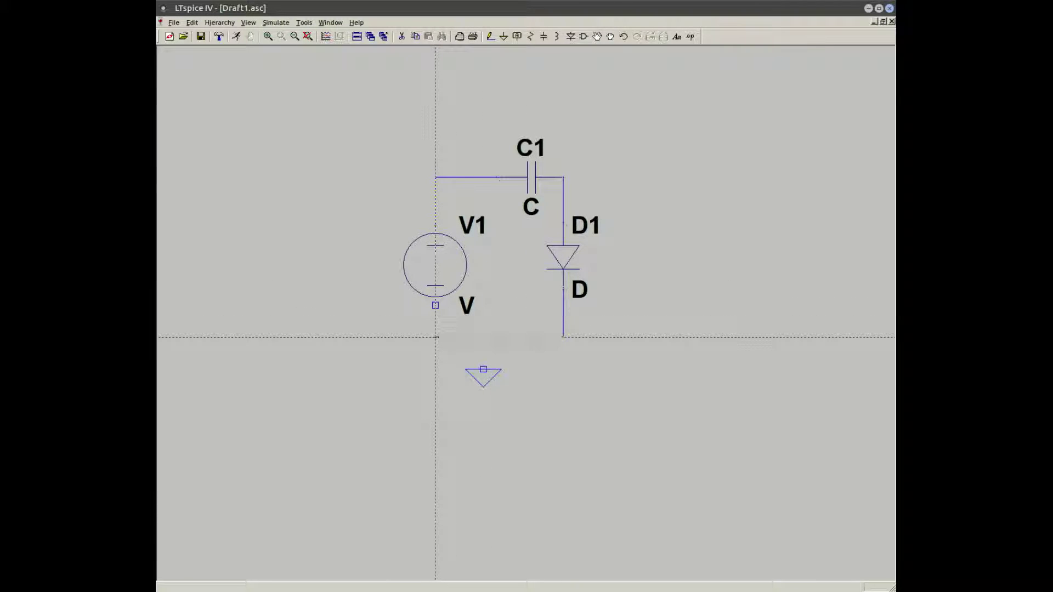
left_click(435, 338)
left_click(435, 306)
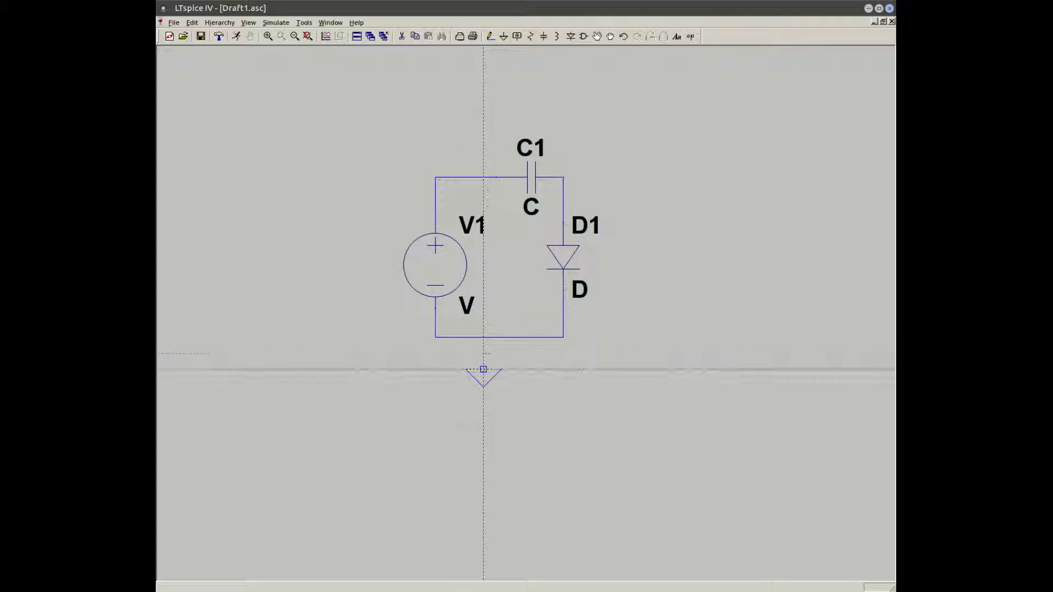
Connect the ground symbol up to the bottom wire
left_click(483, 369)
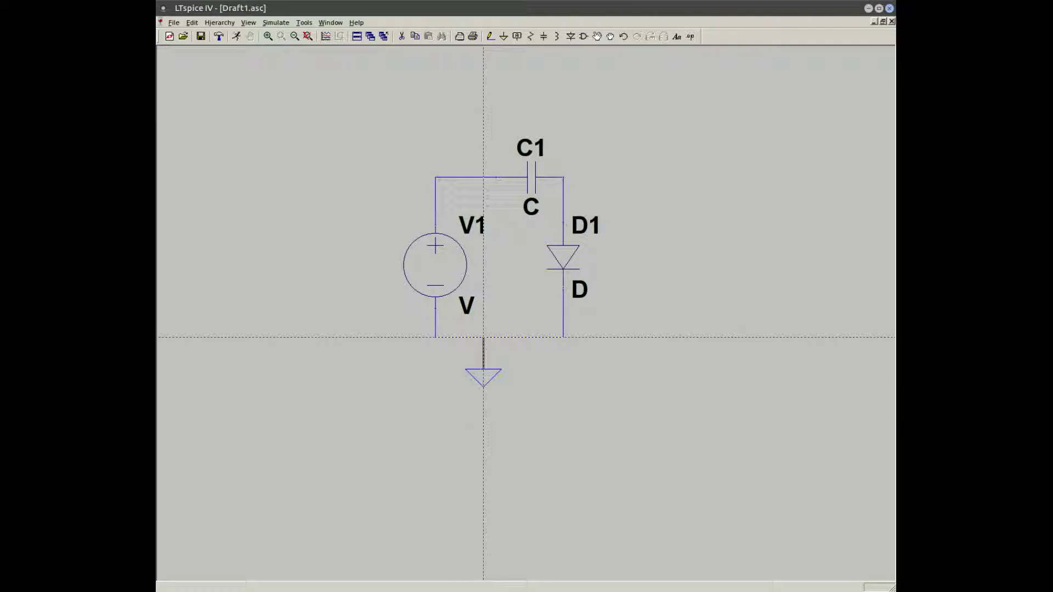
left_click(483, 337)
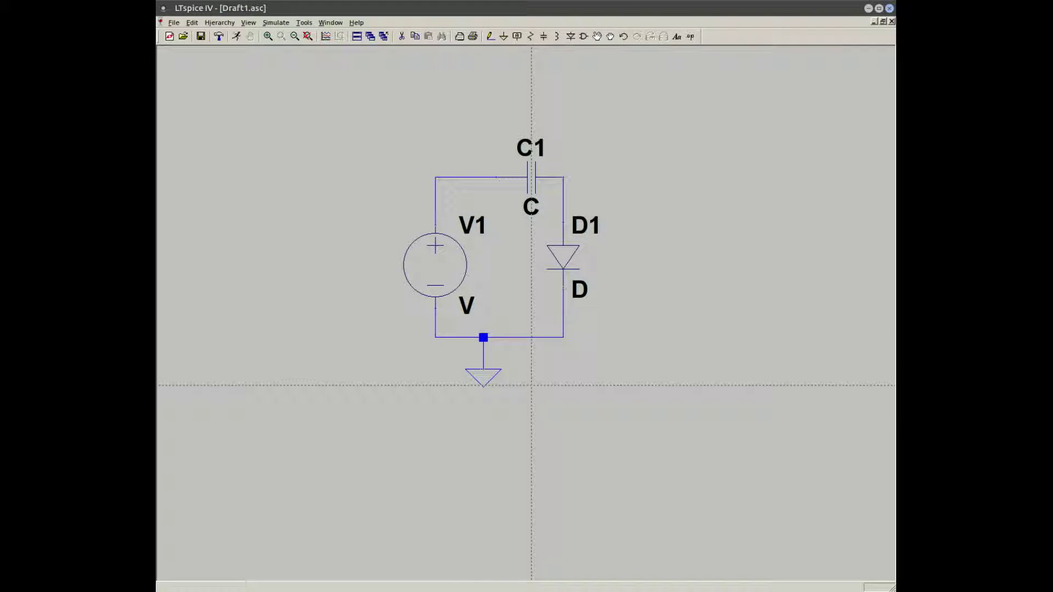
key("Escape")
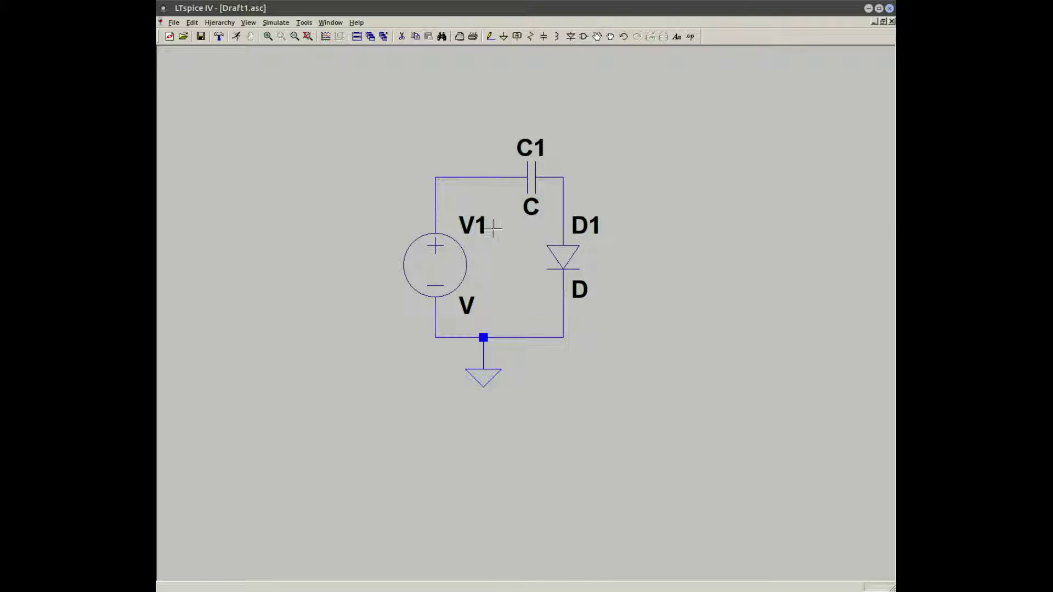
Set capacitor C1's capacitance to 1u
right_click(540, 177)
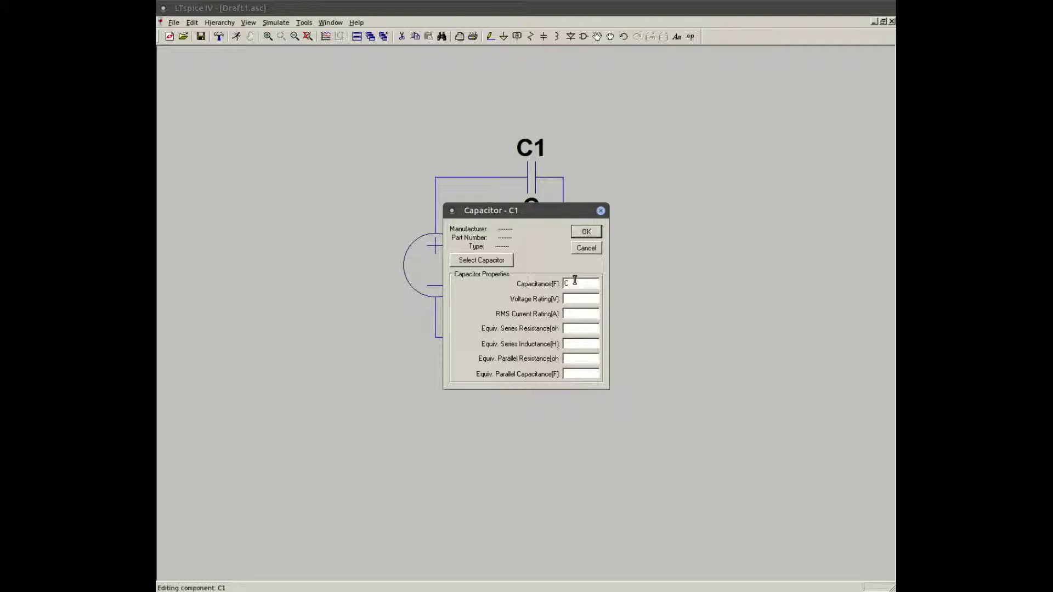
type("1u")
left_click(585, 232)
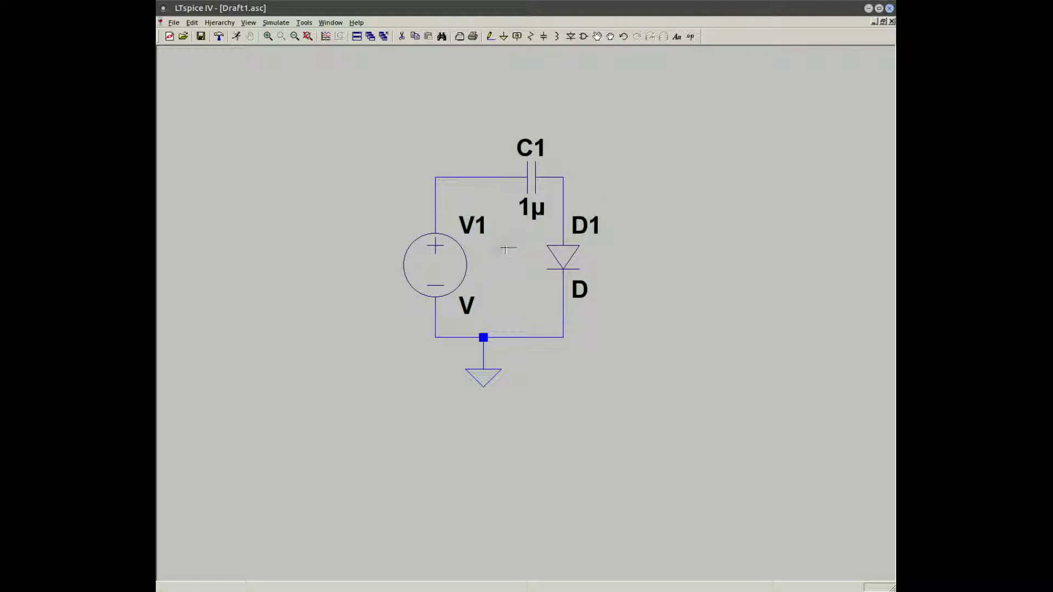
Configure V1 as SINE(0 5 60): 0 V offset, 5 V amplitude, 60 Hz
right_click(441, 245)
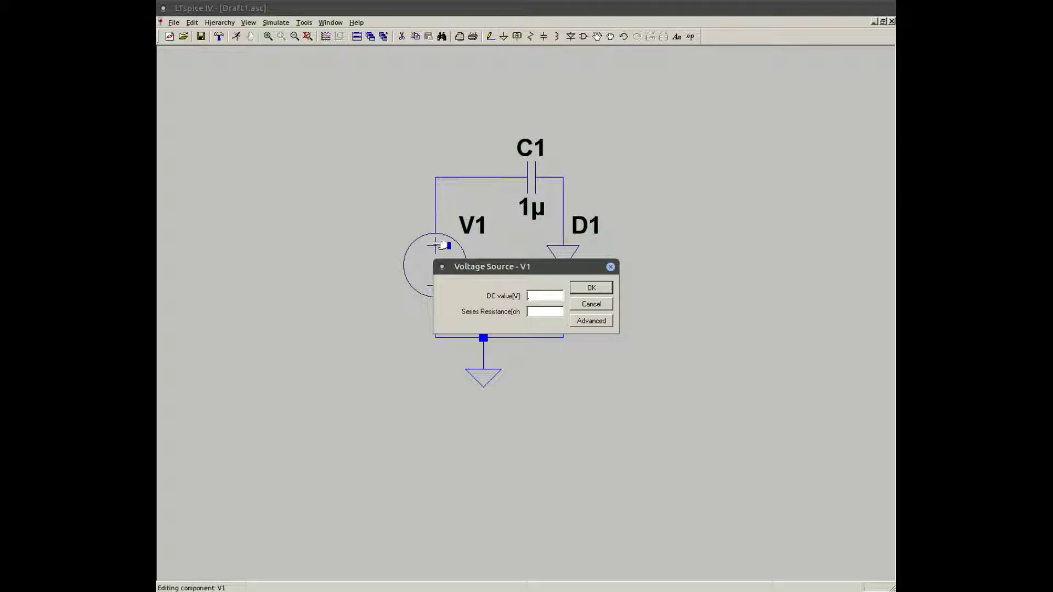
left_click(591, 320)
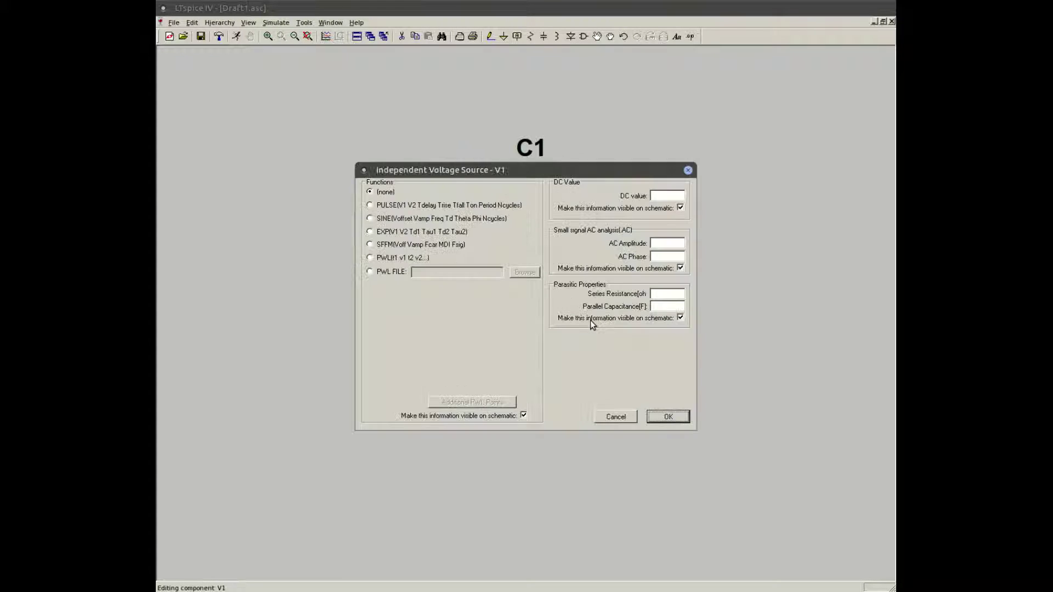
left_click(371, 220)
left_click(494, 298)
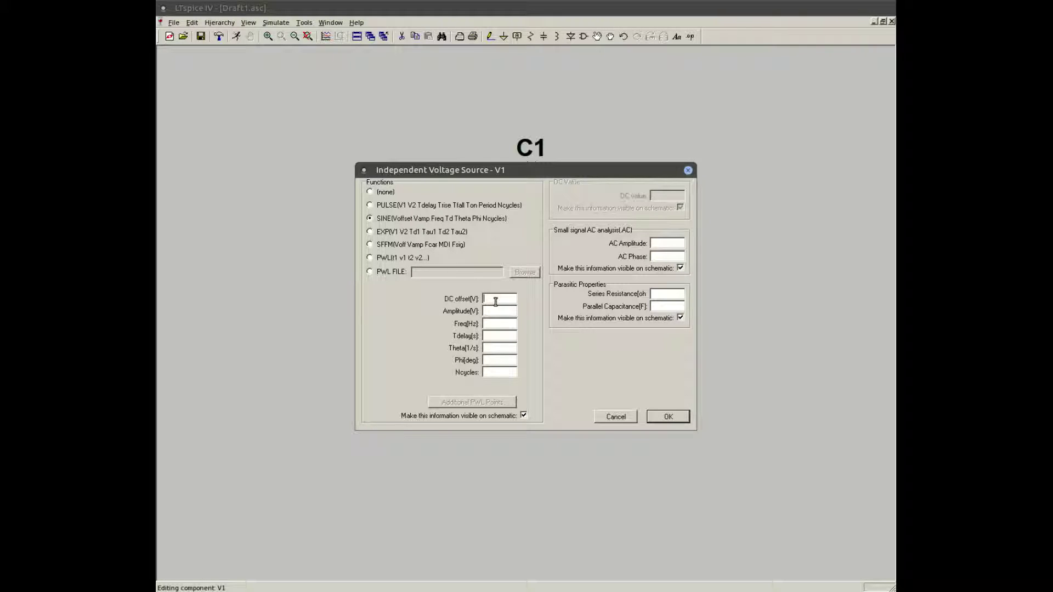
type("000")
left_click(668, 417)
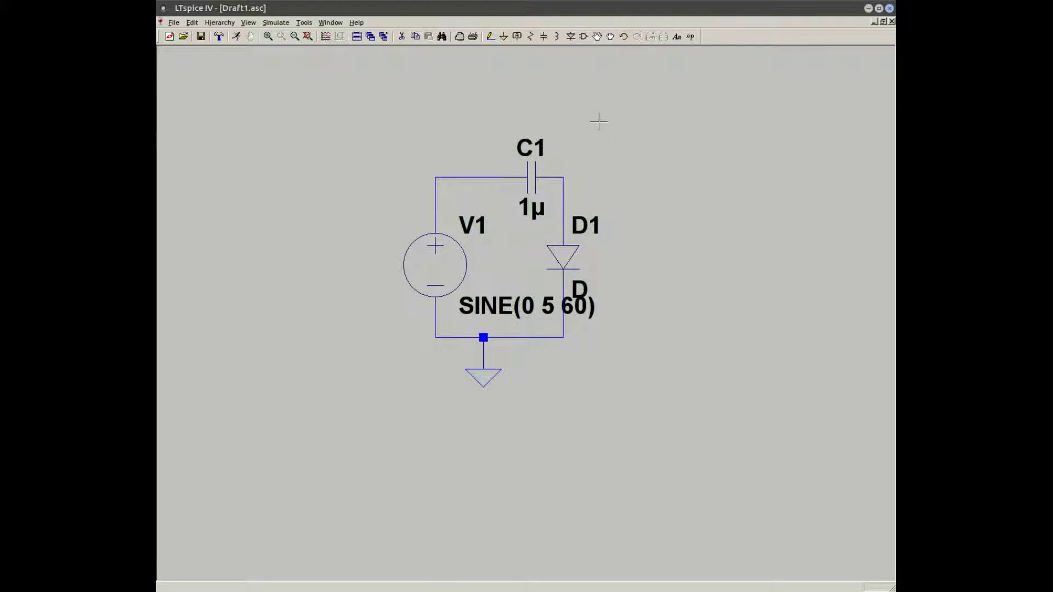
Add a .tran 100ms transient directive below and left of the circuit
left_click(276, 23)
mouse_move(286, 87)
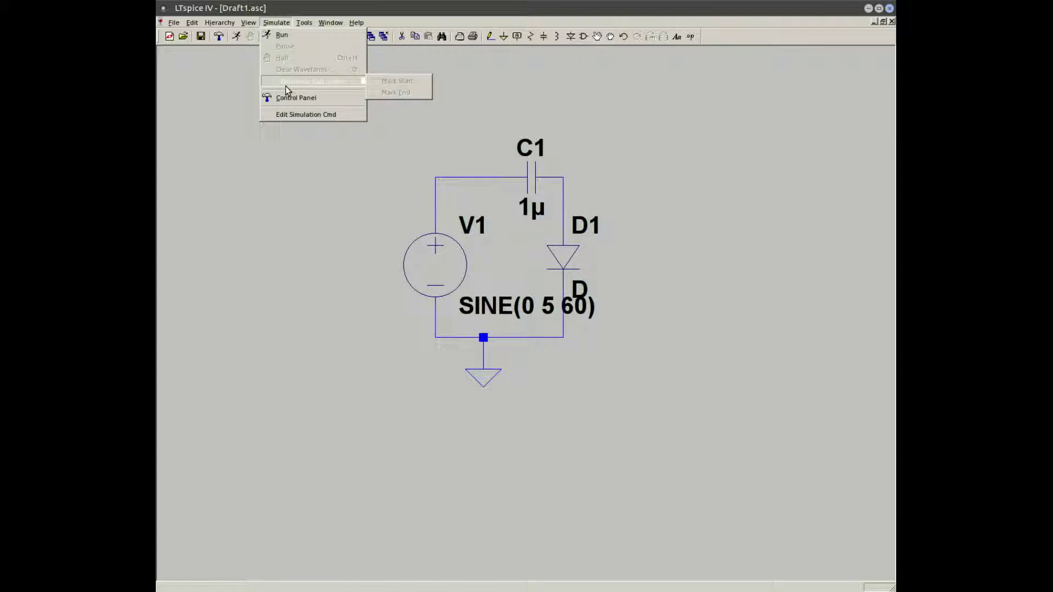
left_click(291, 114)
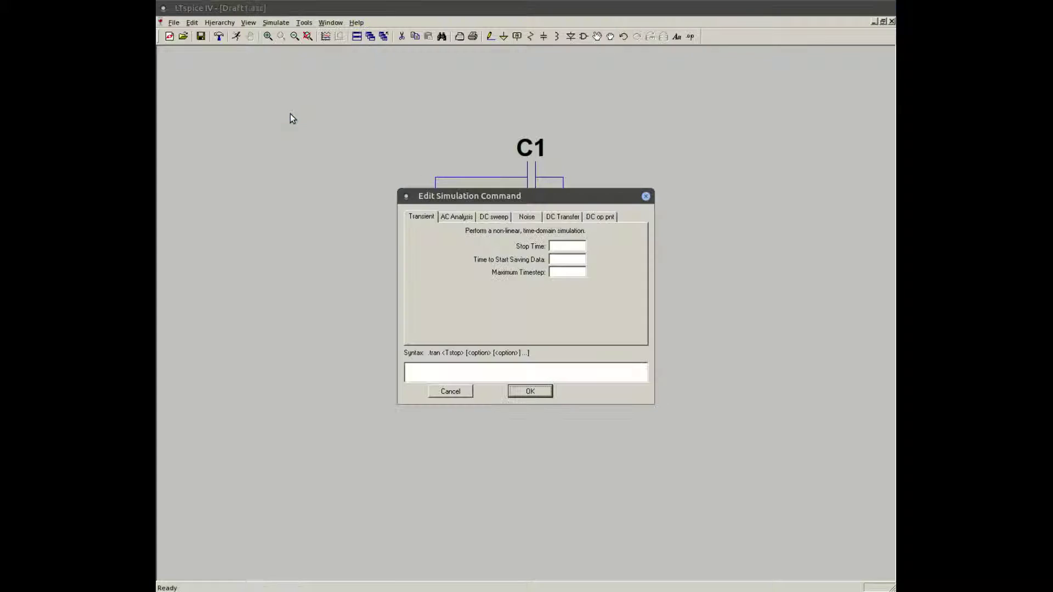
left_click(566, 246)
type("100ms")
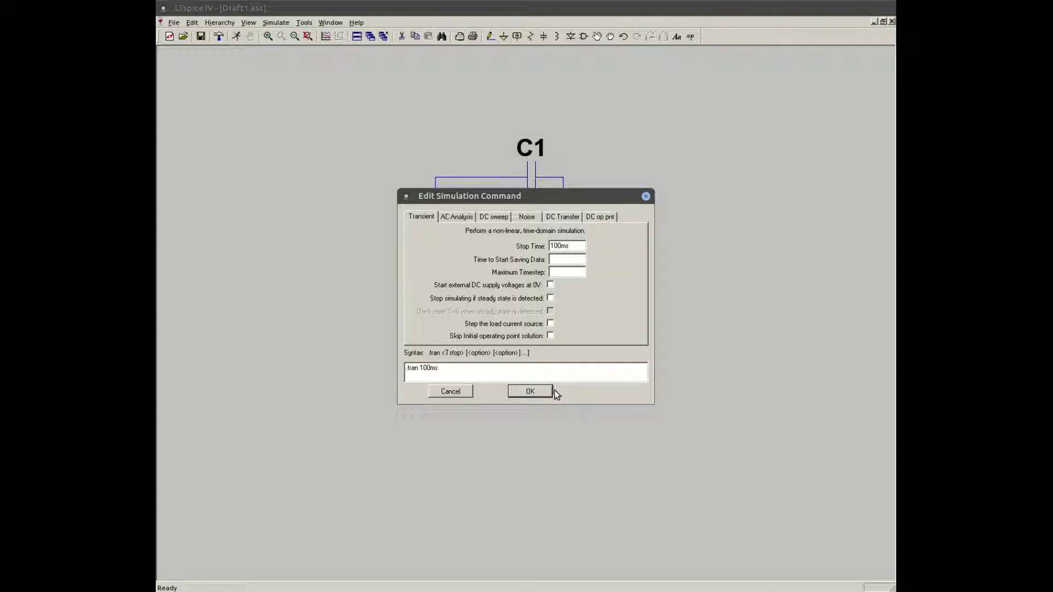
left_click(546, 392)
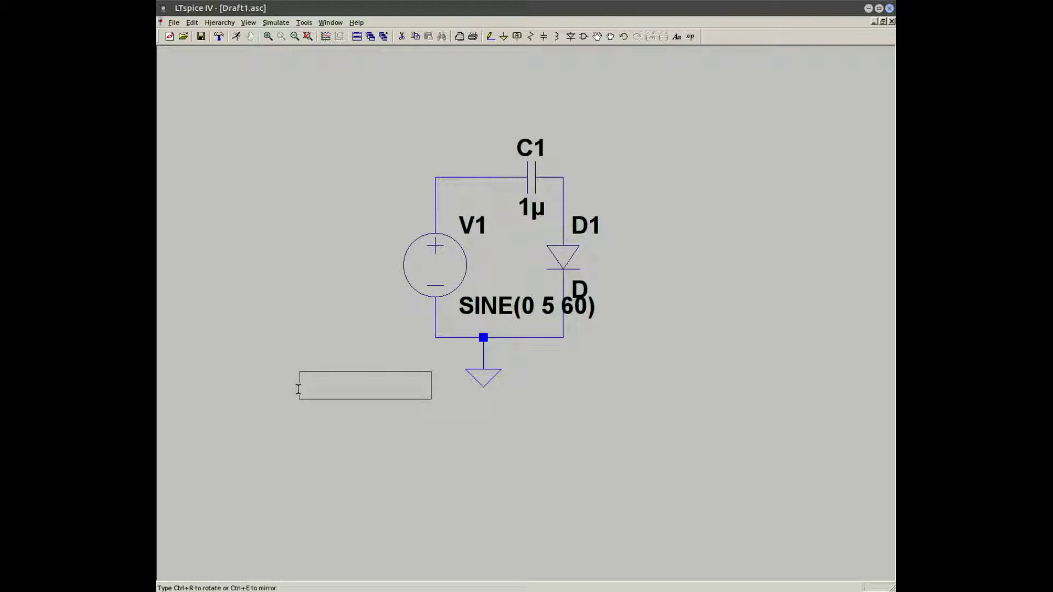
left_click(298, 389)
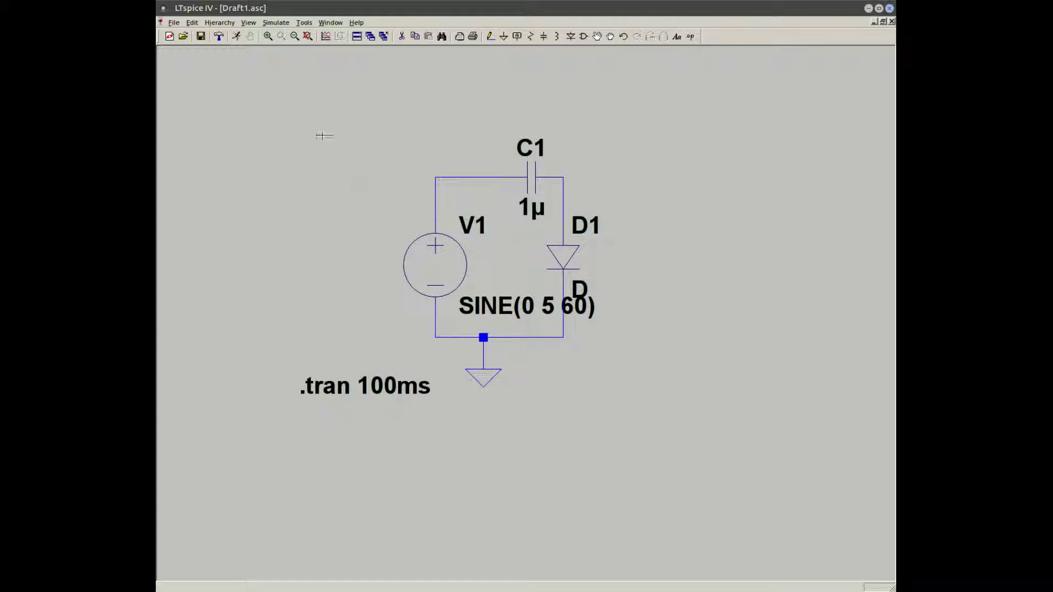
Run the simulation and probe V(n001) on the input wire and V(n002) right of C1
left_click(281, 23)
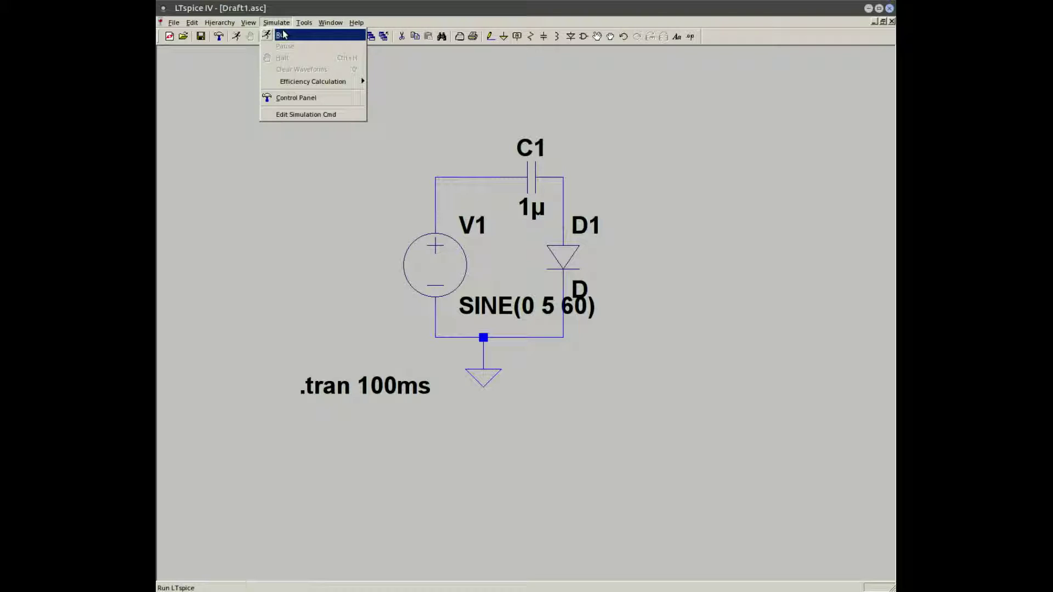
left_click(283, 37)
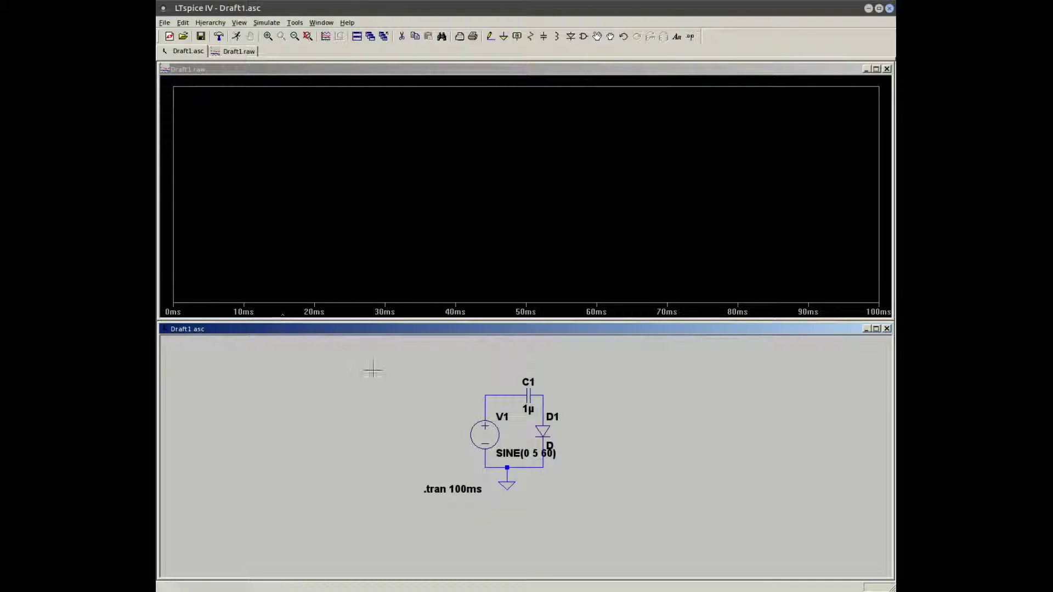
left_click(486, 394)
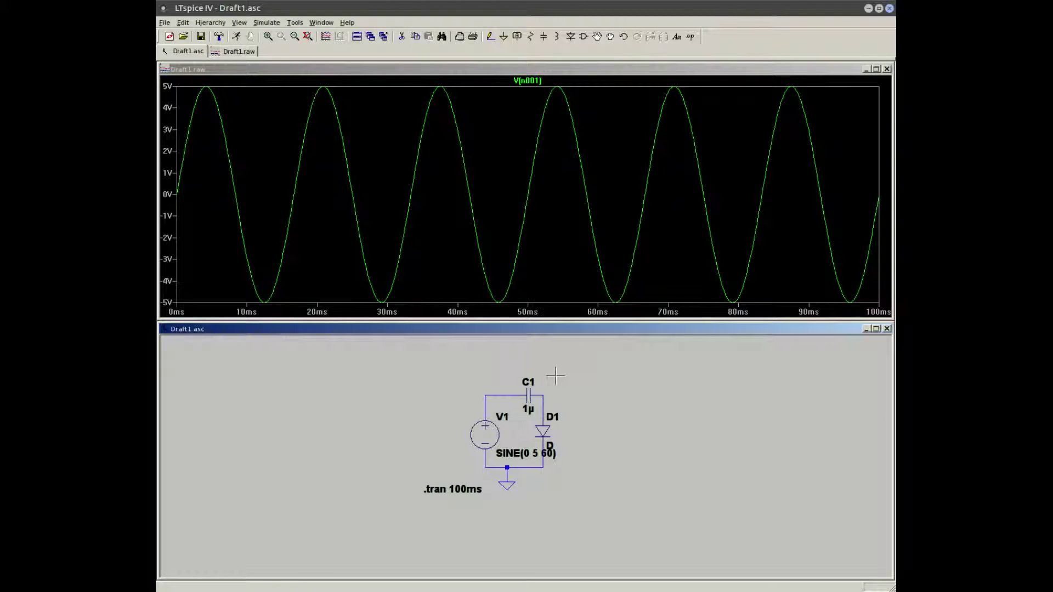
left_click(545, 392)
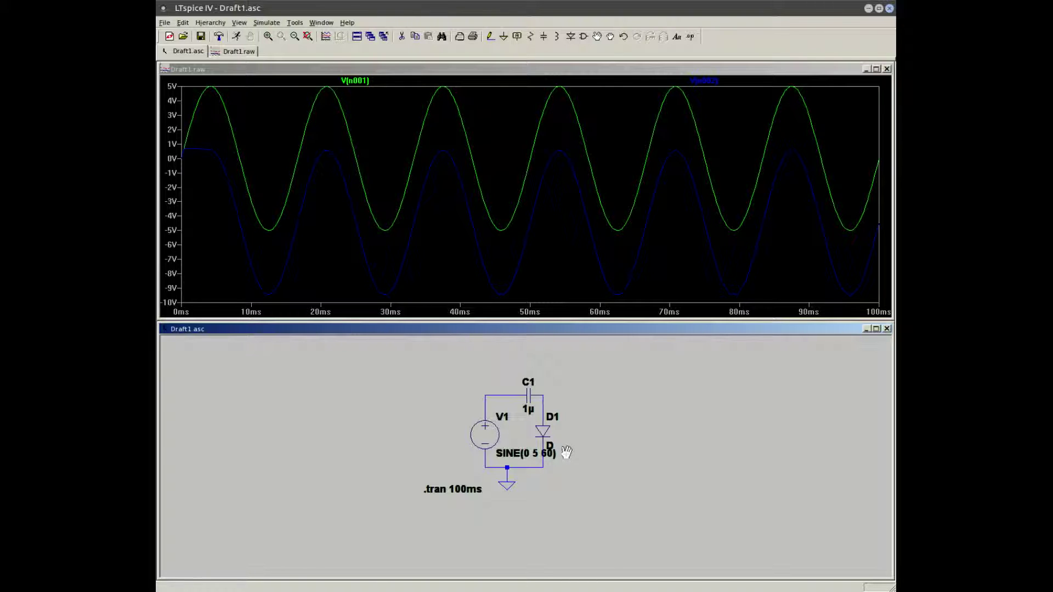
Delete diode D1 and its bottom-right wires
key("Delete")
left_click(550, 449)
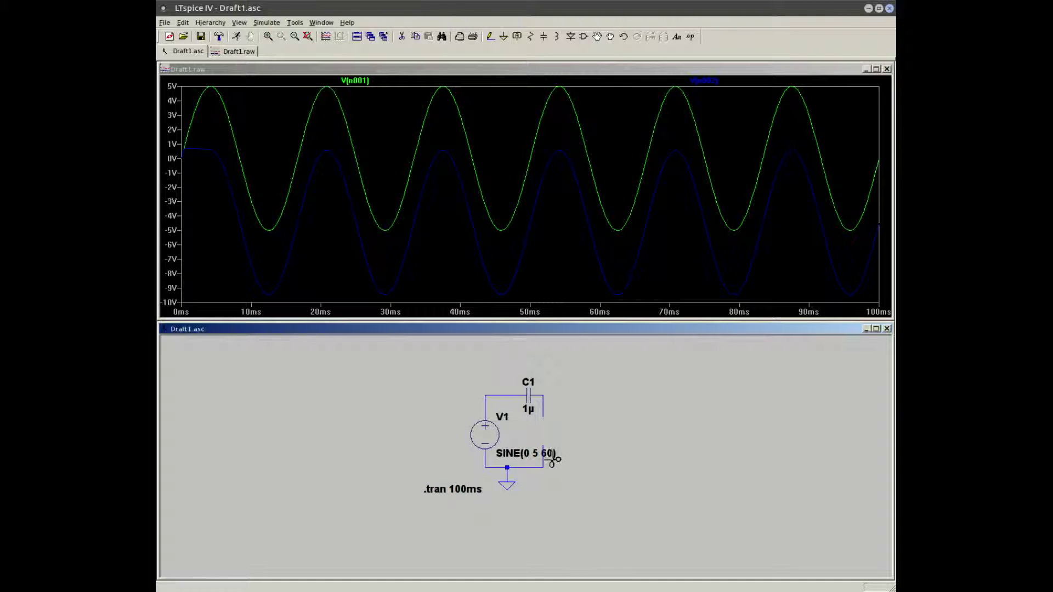
left_click(544, 461)
left_click(536, 468)
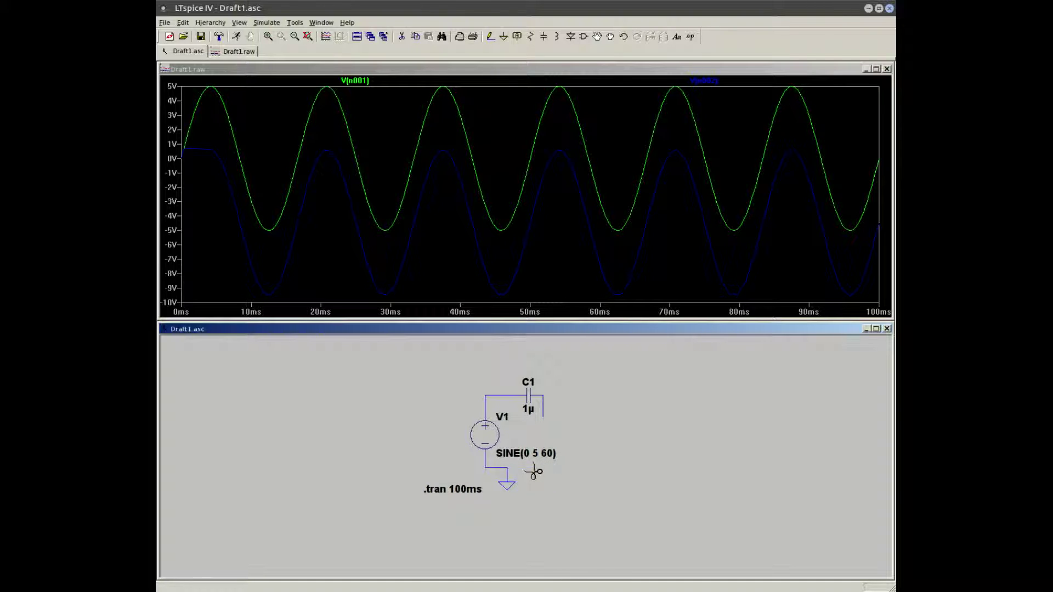
right_click(610, 446)
Place a new diode D1 under capacitor C1
left_click(571, 40)
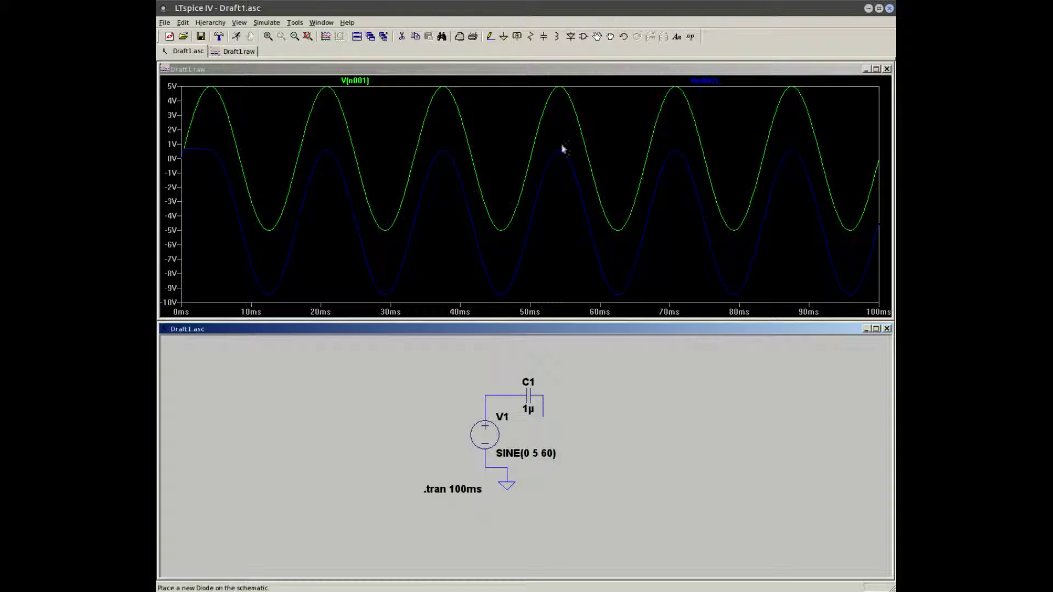
right_click(565, 423)
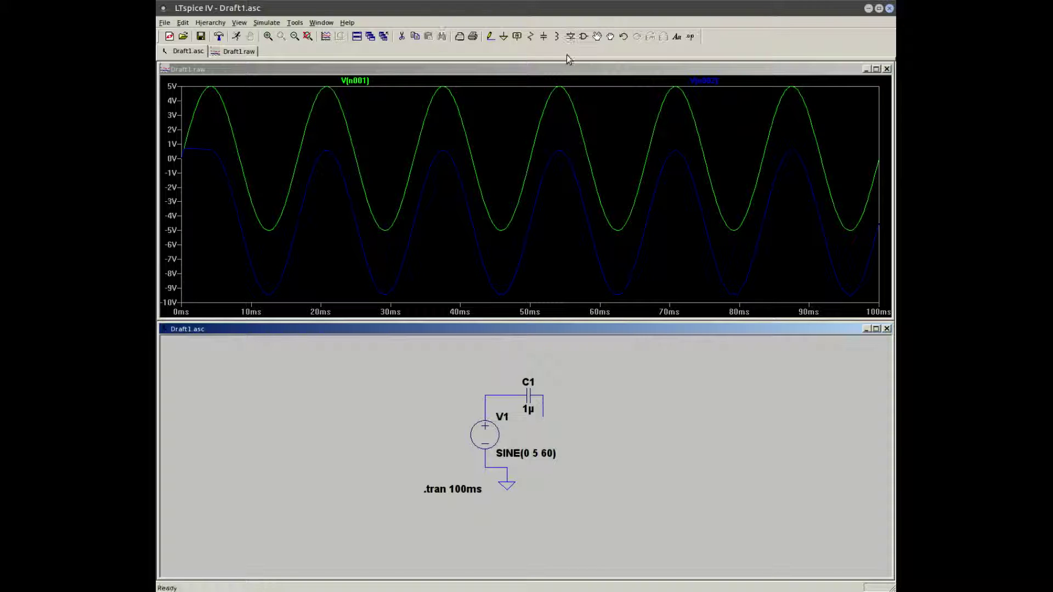
left_click(571, 37)
left_click(543, 442)
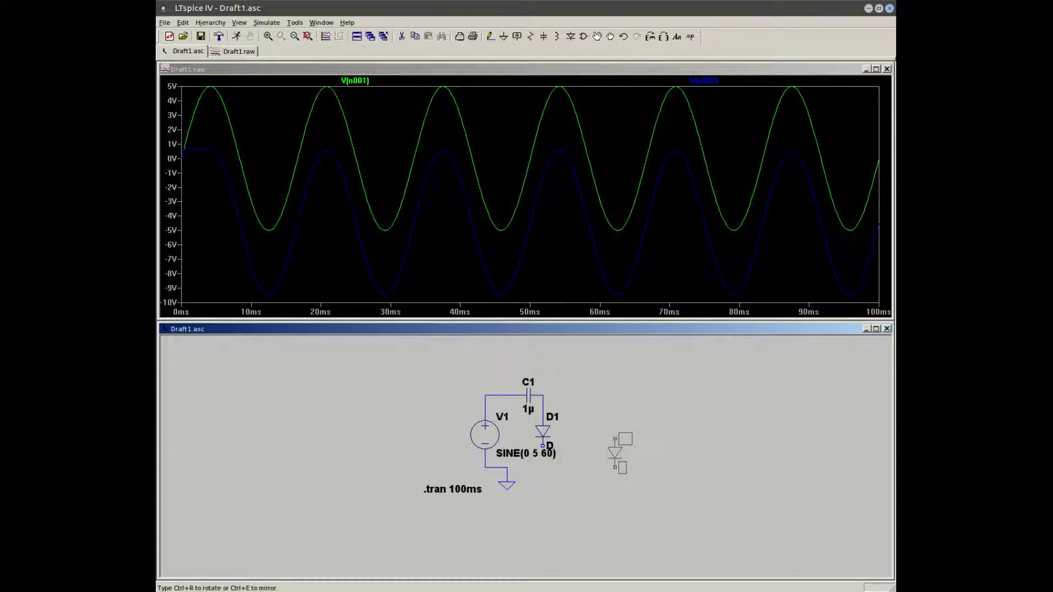
right_click(616, 439)
Place a voltage source below diode D1
key("F2")
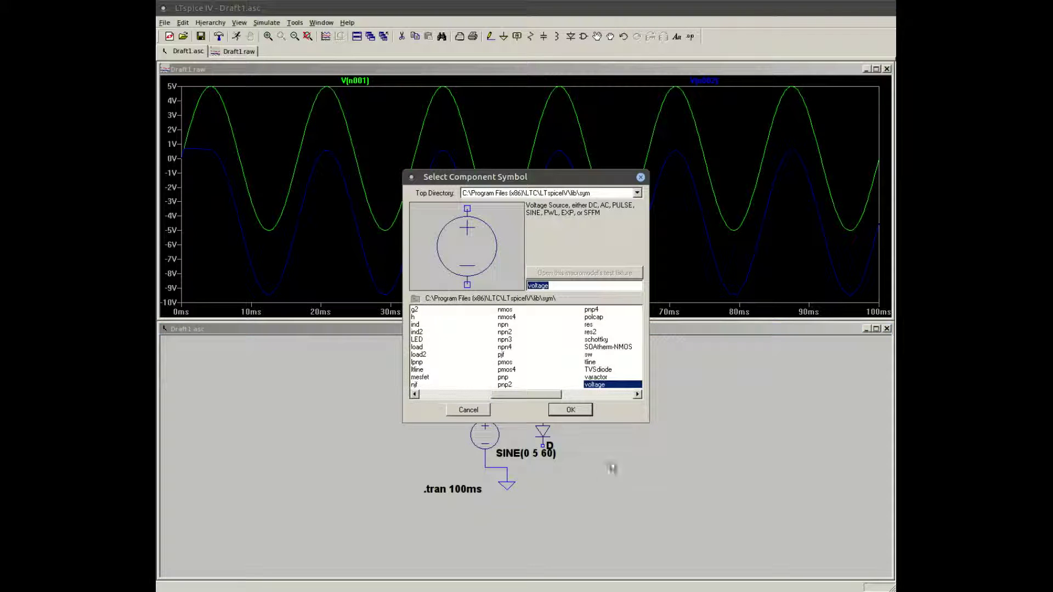
left_click(572, 409)
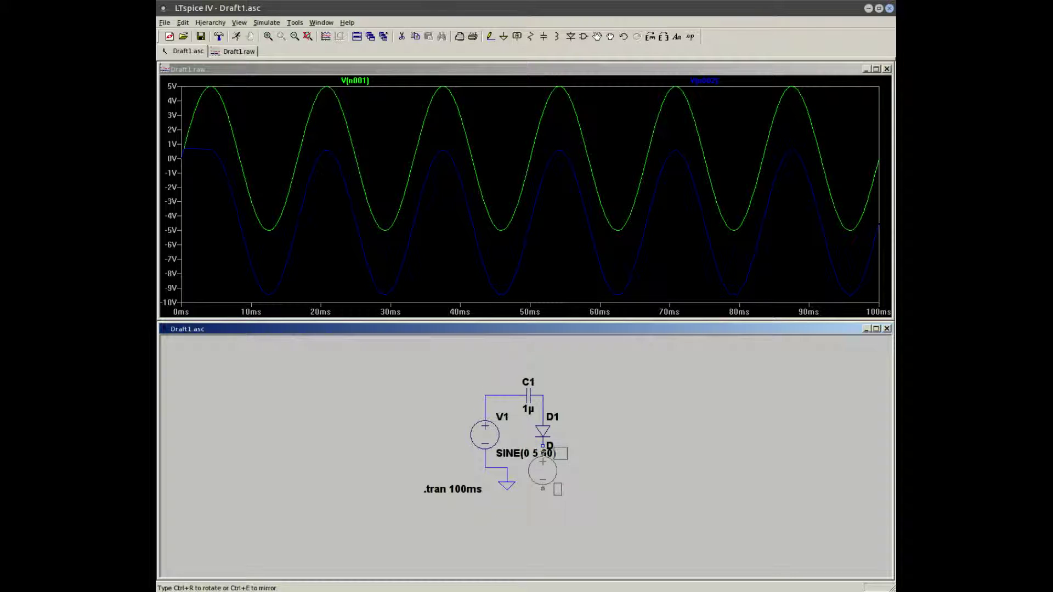
left_click(543, 471)
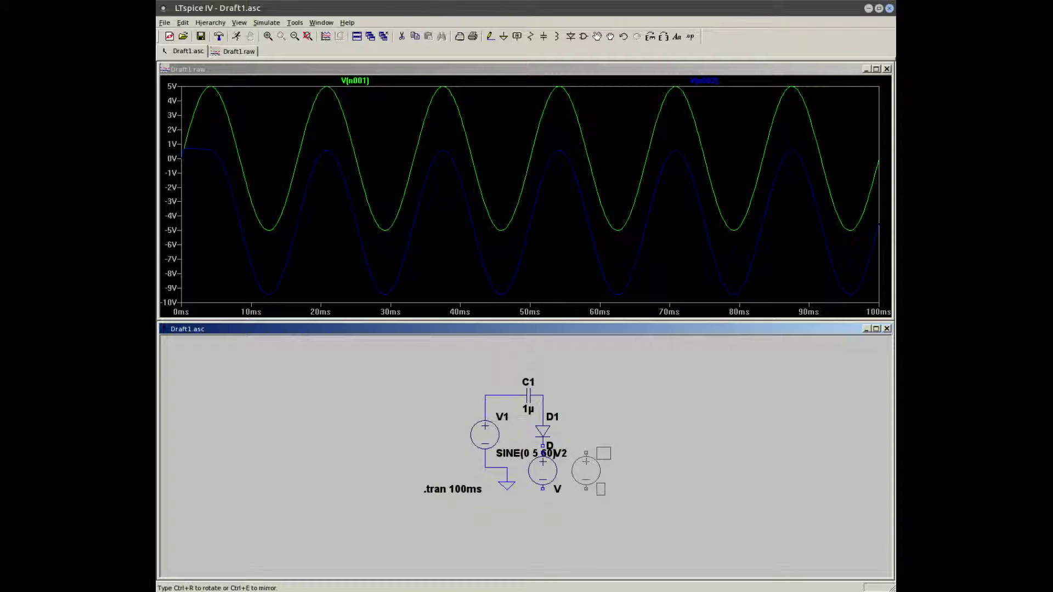
right_click(579, 471)
Delete V1's wire to ground and move the ground symbol lower
key("F5")
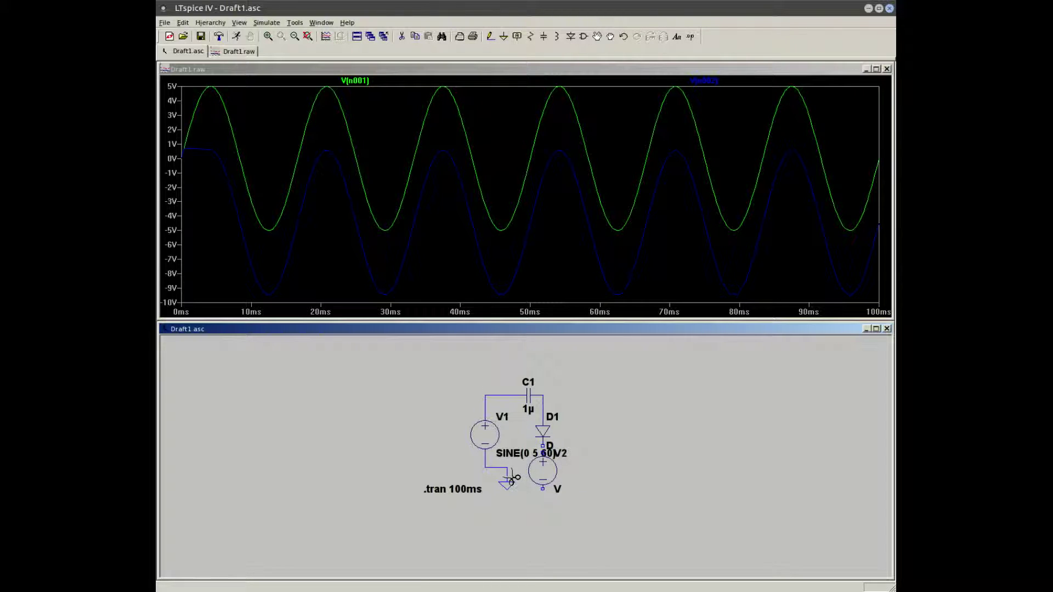
left_click(499, 469)
key("F7")
left_click(506, 485)
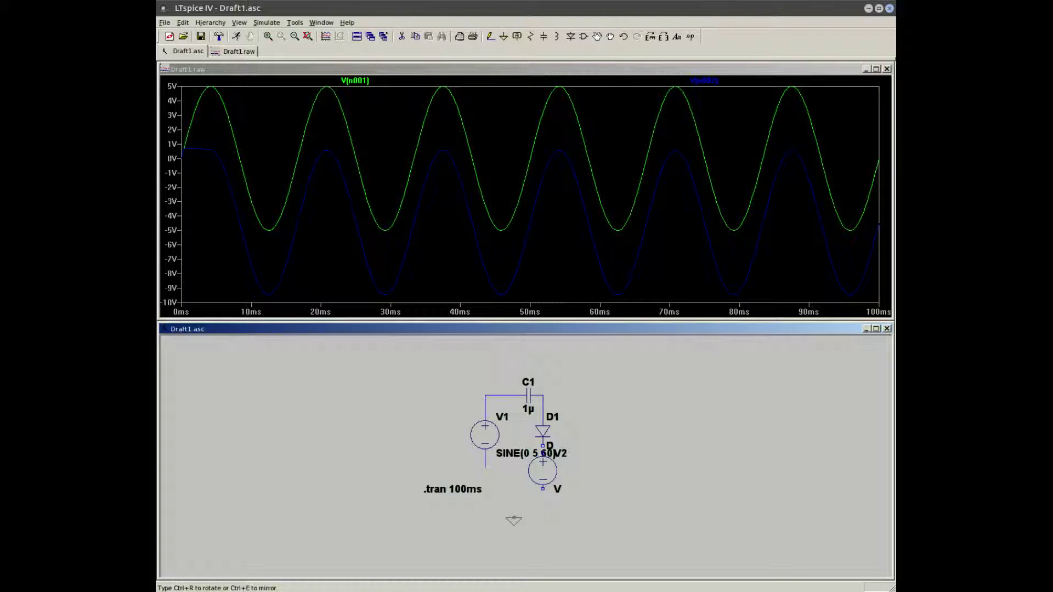
left_click(513, 520)
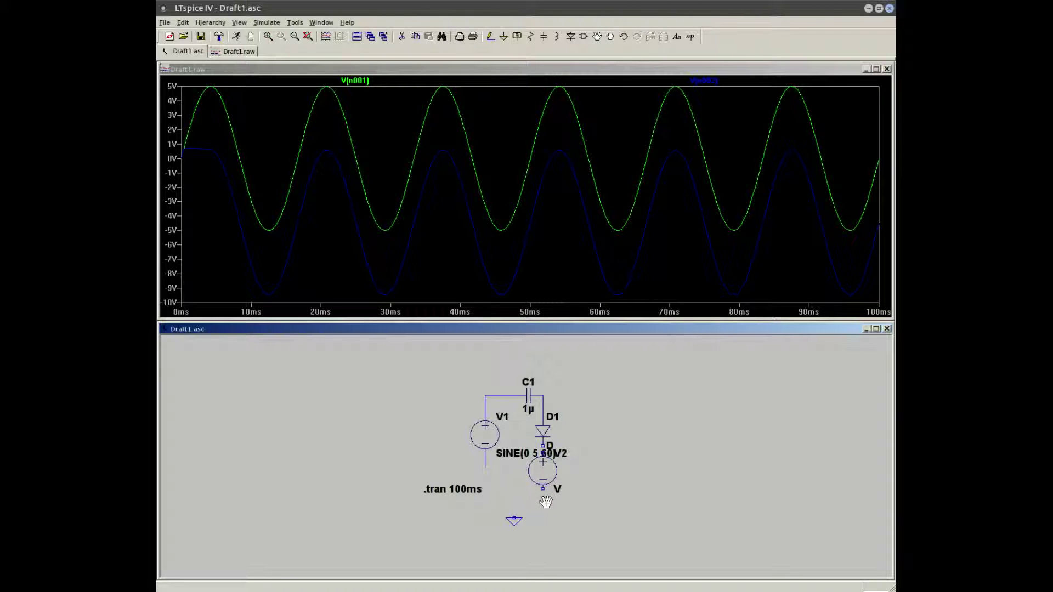
key("Escape")
Replace that source with an upside-down voltage source V2 beneath D1
left_click(558, 476)
key("F2")
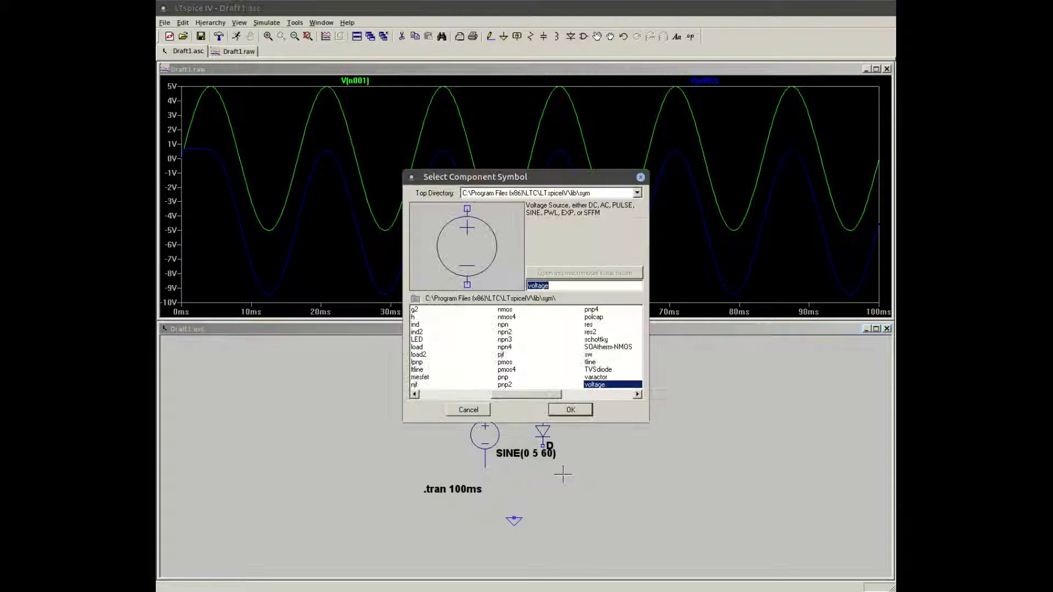
left_click(572, 410)
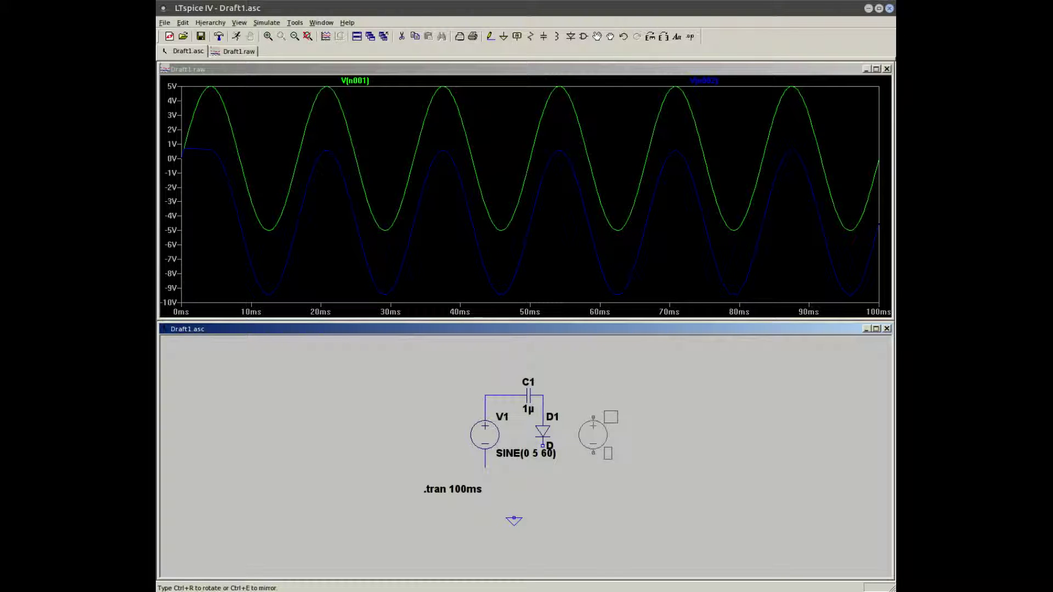
key("ctrl+r")
key("ctrl+r")
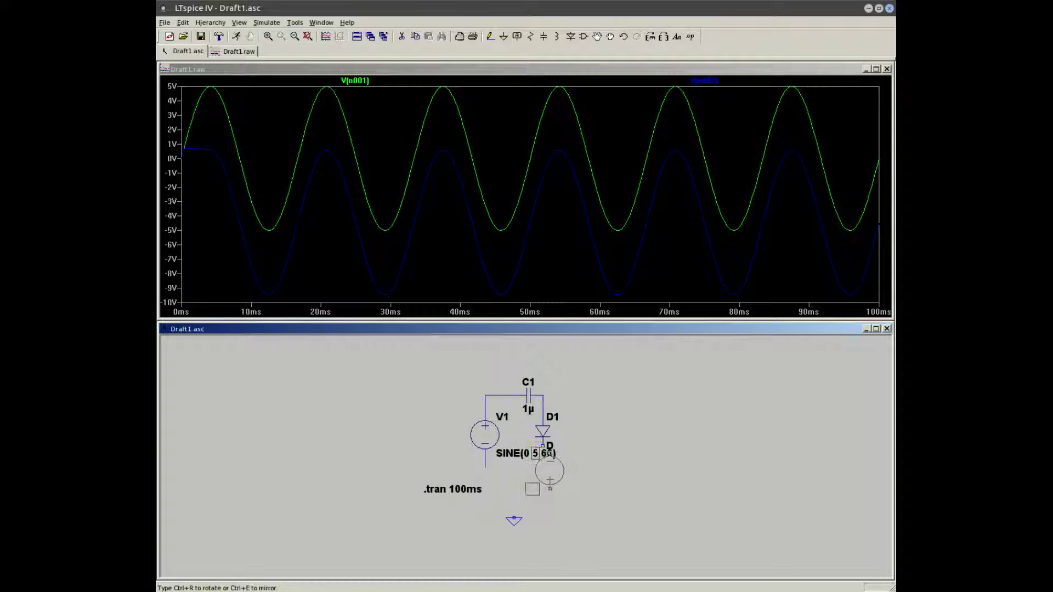
left_click(543, 477)
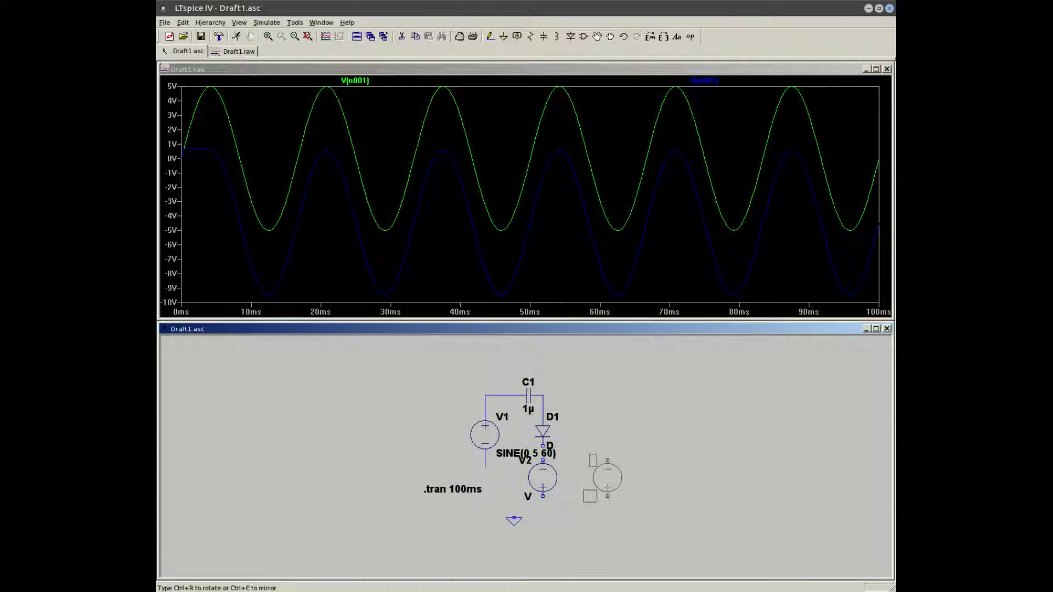
key("Escape")
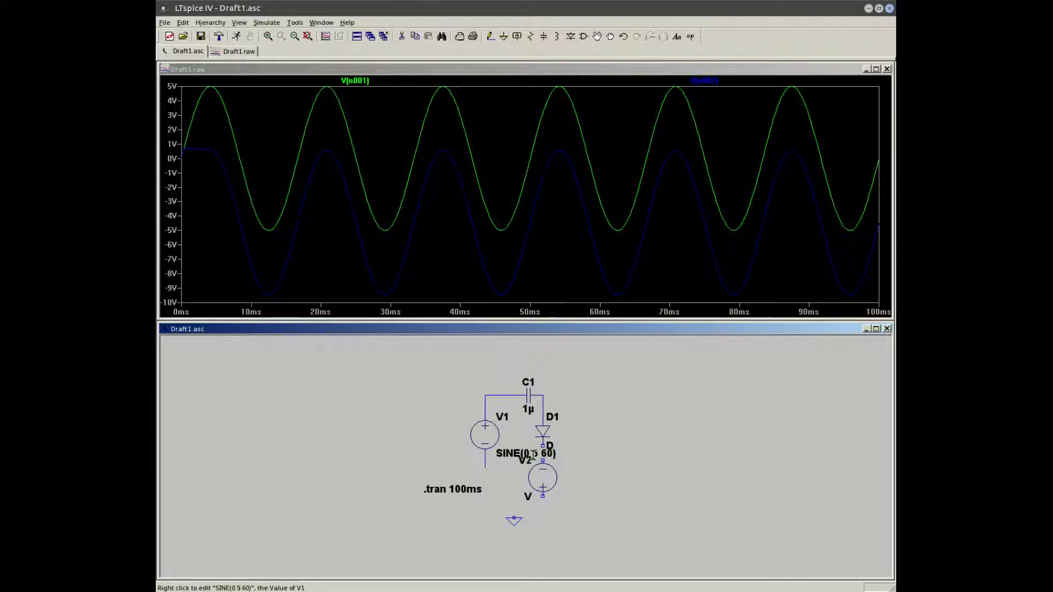
Wire V2's top to D1, V2's bottom to V1's bottom, and ground to that wire
key("F3")
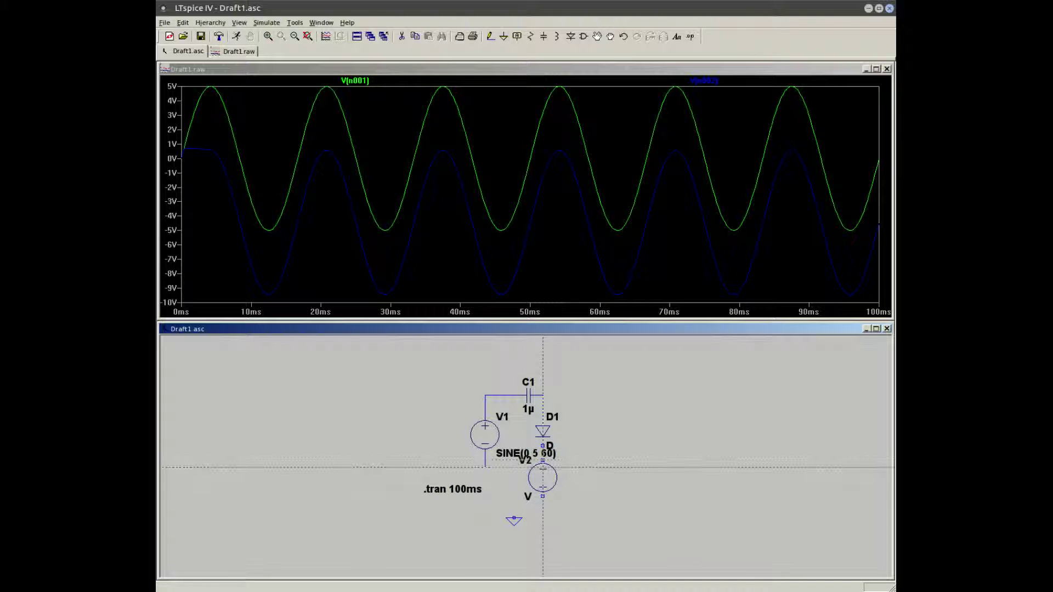
left_click(543, 460)
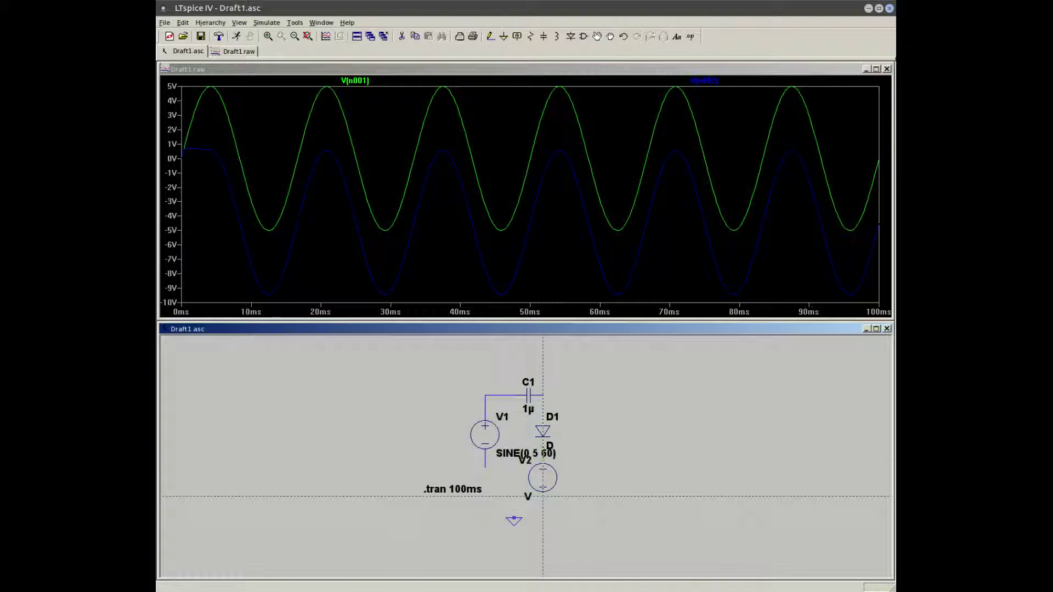
left_click(543, 497)
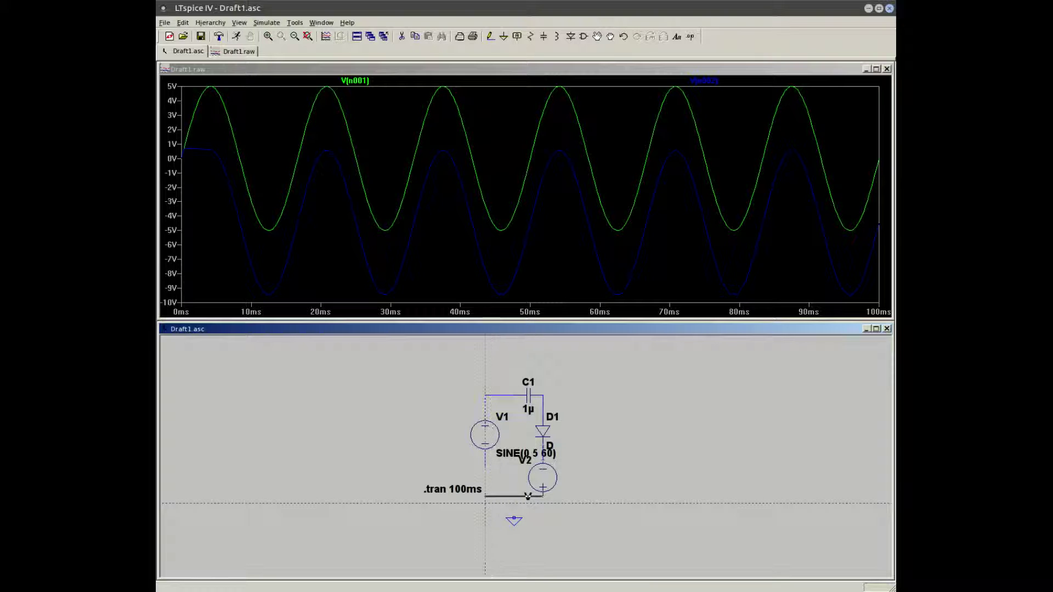
left_click(484, 467)
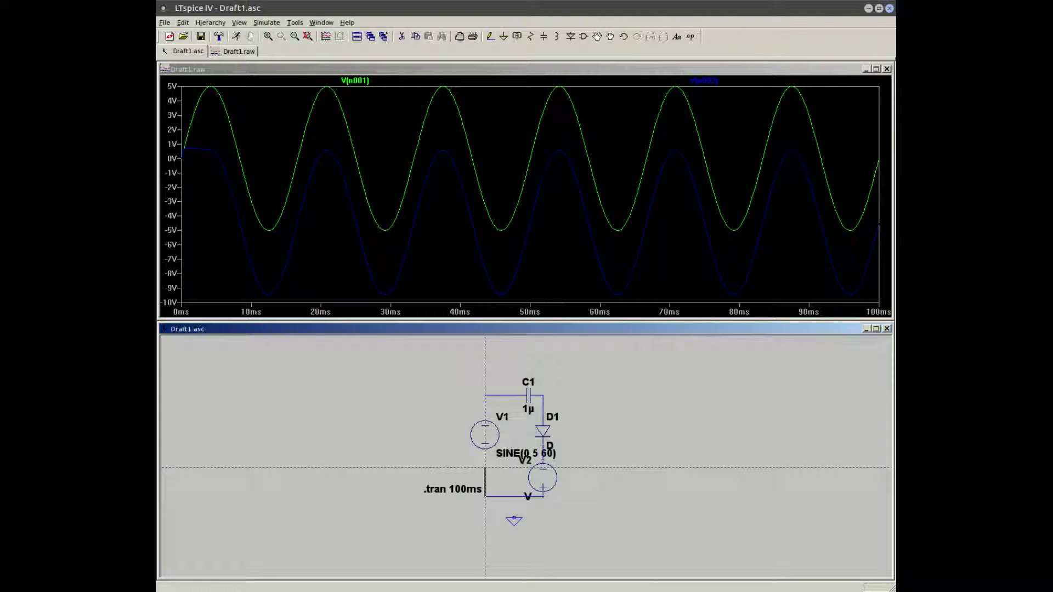
left_click(514, 518)
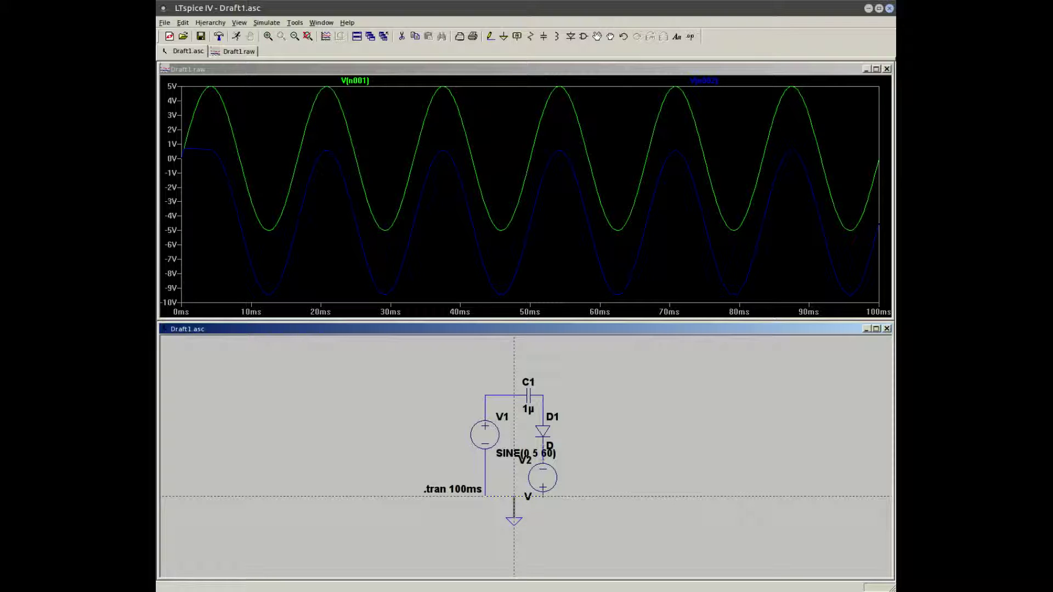
left_click(514, 497)
right_click(637, 497)
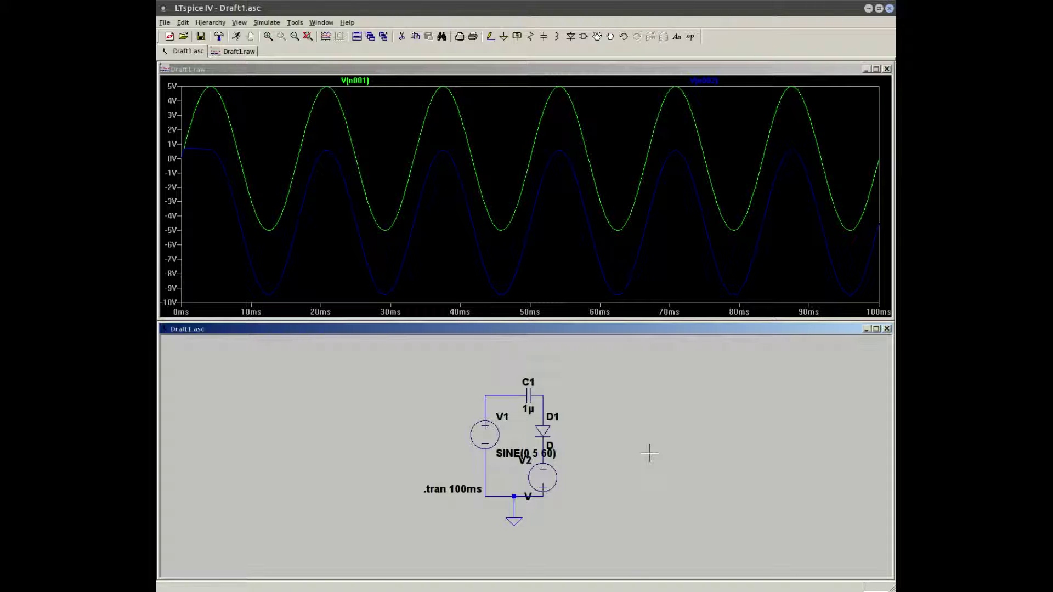
Give bias source V2 a DC value of .7 V
right_click(564, 478)
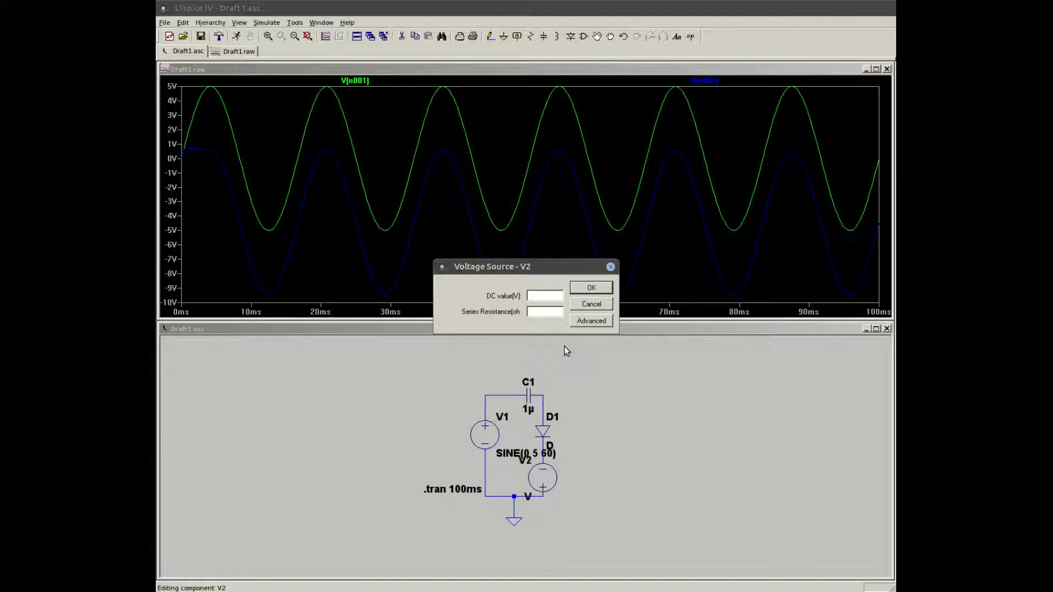
type(".7")
left_click(591, 288)
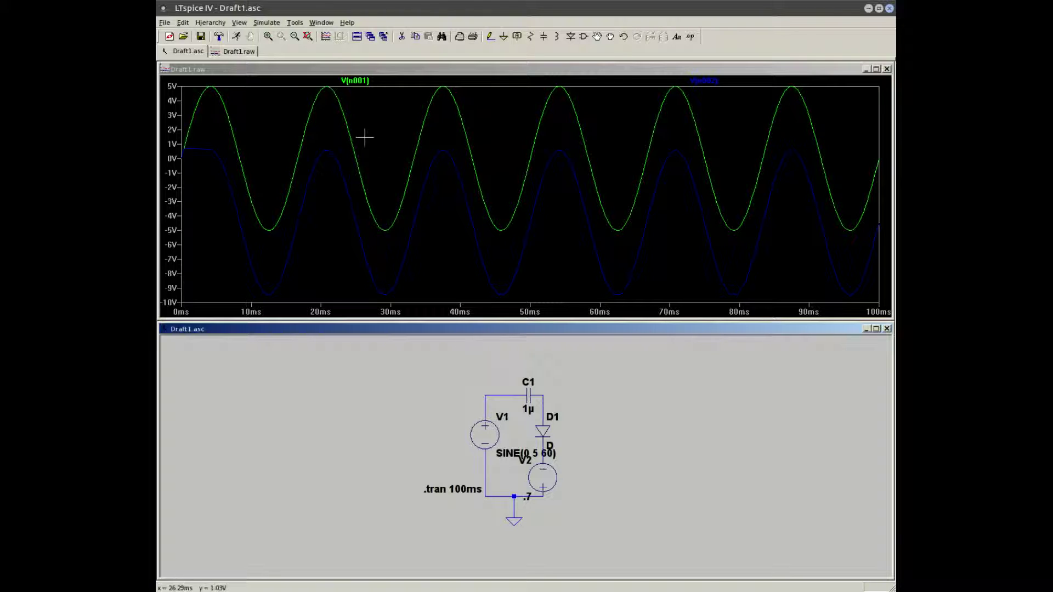
Re-run the transient simulation so the output swings from about 0 to -10 V
left_click(275, 24)
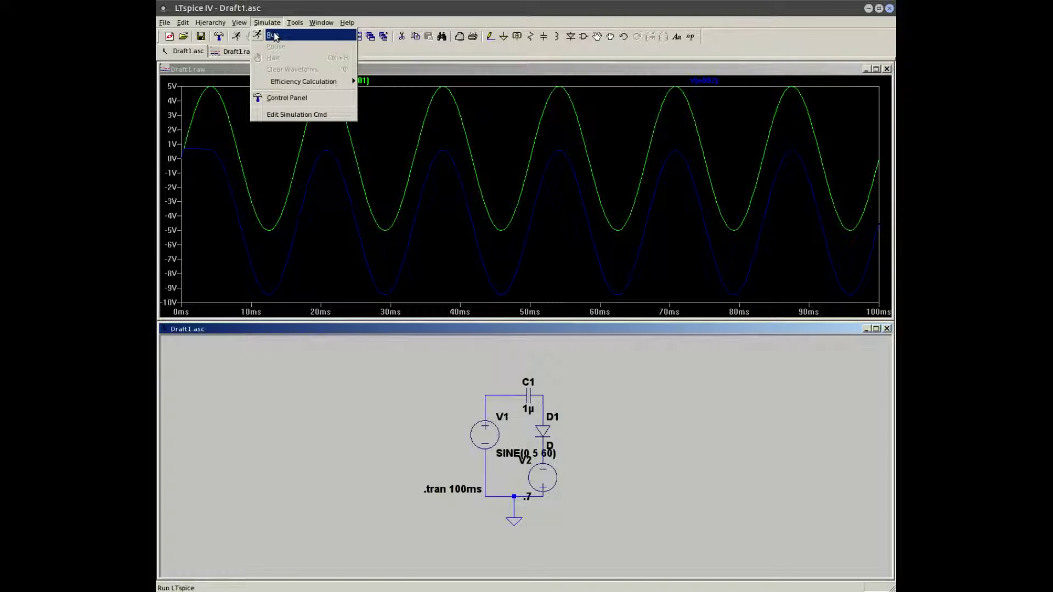
left_click(274, 36)
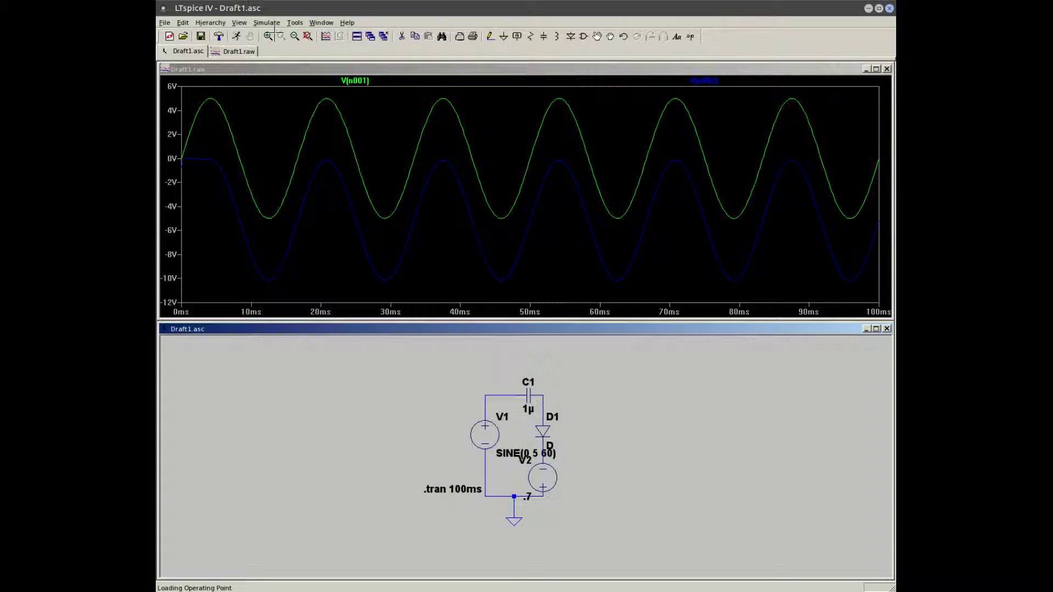